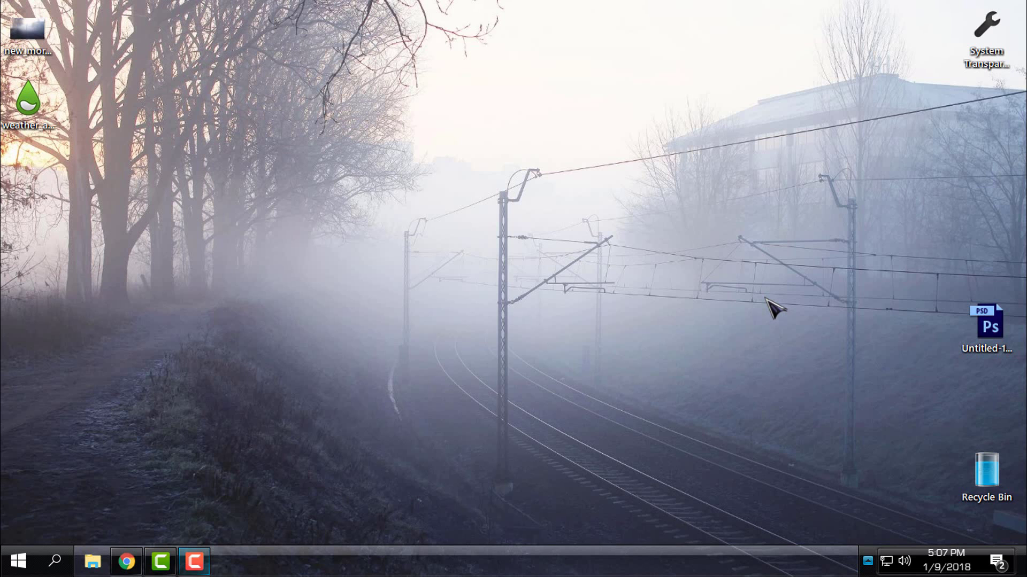
# Step: Install the Weather App skin from the weather_app .rmskin package on the desktop
pyautogui.click(51, 138)
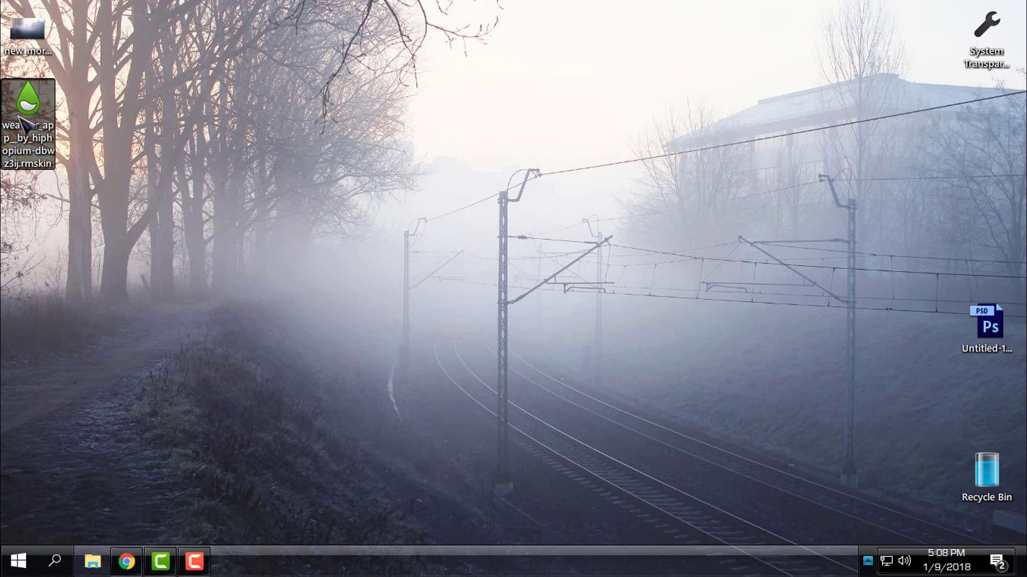
pyautogui.click(103, 196)
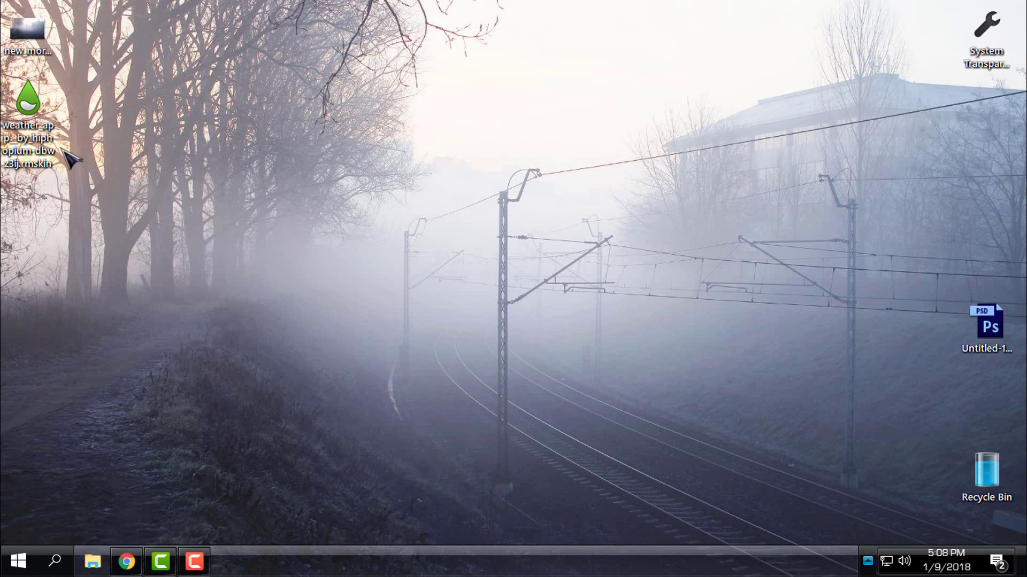
pyautogui.doubleClick(48, 129)
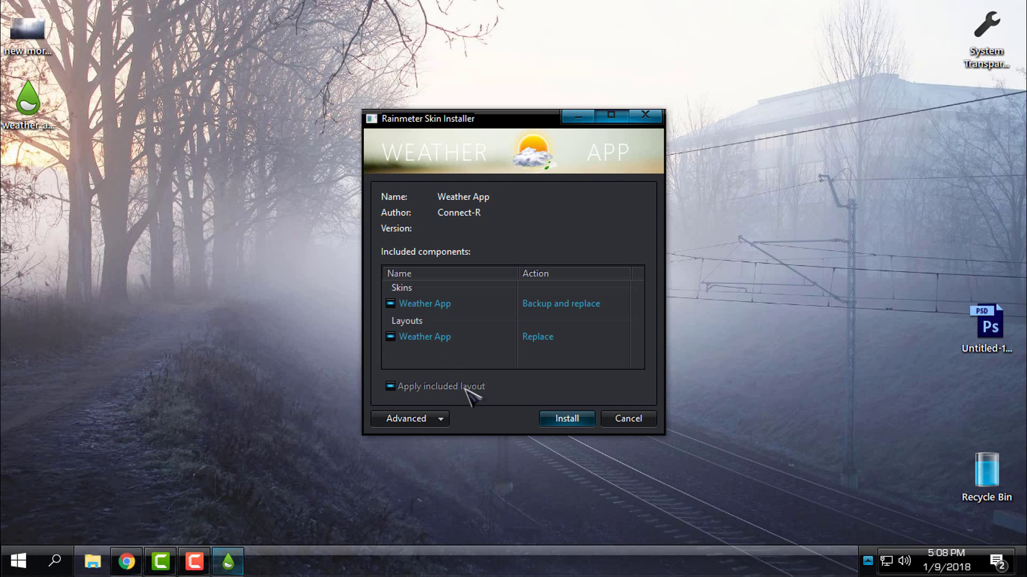
pyautogui.click(567, 424)
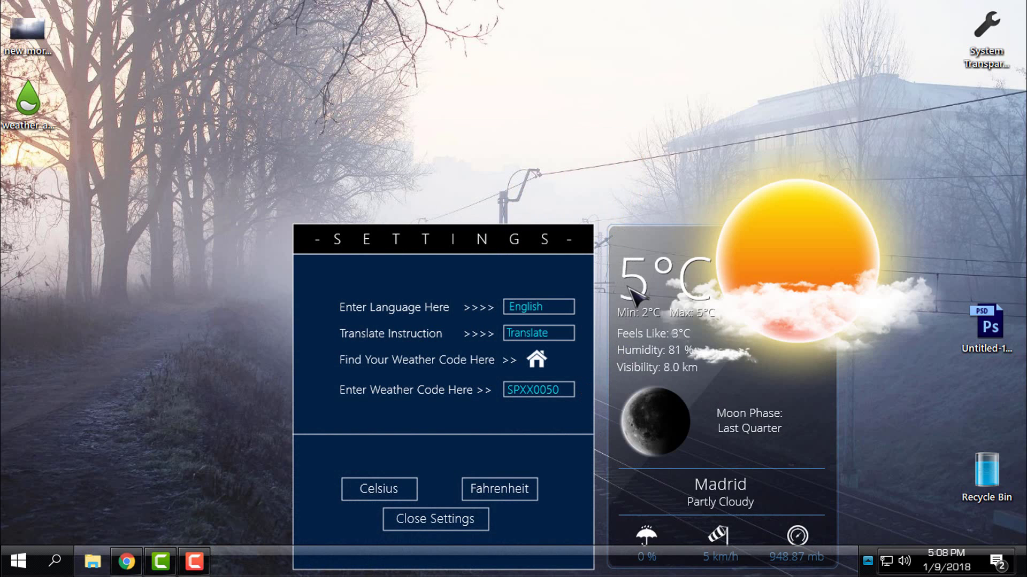
# Step: Move the settings panel and the Madrid weather widget toward the upper left of the desktop
pyautogui.moveTo(529, 256); pyautogui.dragTo(362, 121)
pyautogui.moveTo(725, 329)
pyautogui.mouseDown()
pyautogui.moveTo(617, 211)
pyautogui.moveTo(576, 199)
pyautogui.mouseUp()
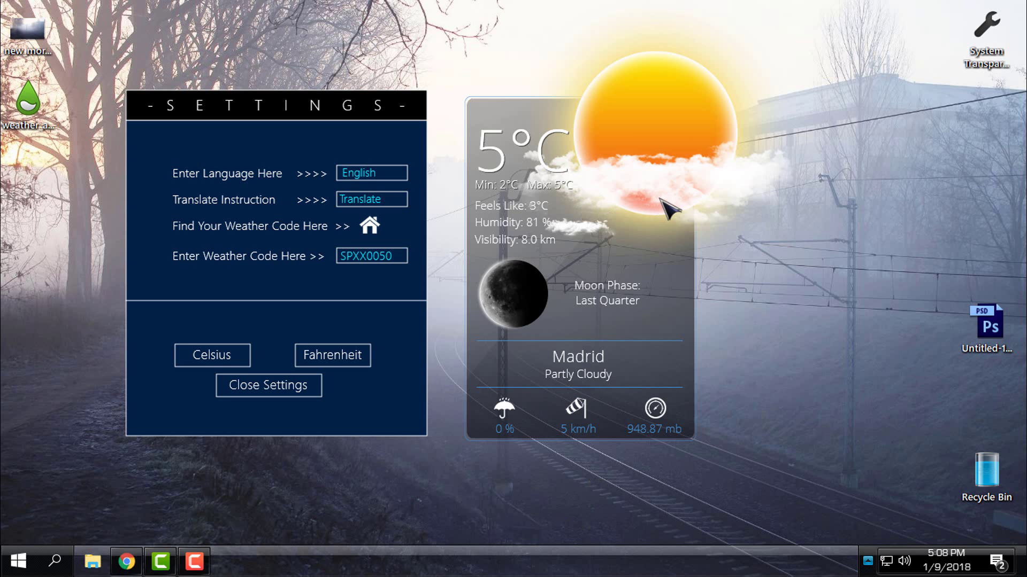
pyautogui.moveTo(653, 177); pyautogui.dragTo(688, 179)
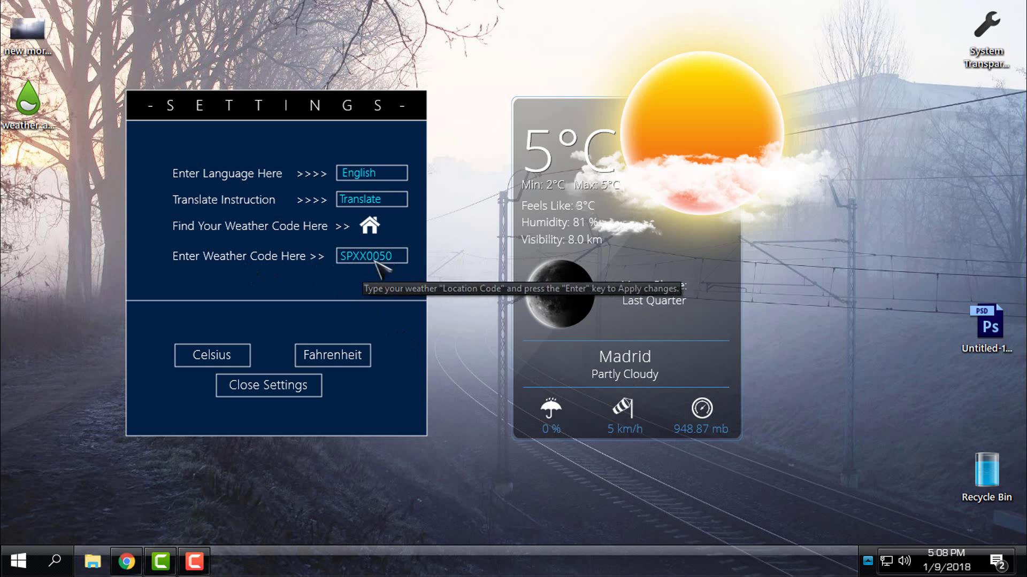
# Step: Search weather.codes for 'banja luka' after clearing the old search text
pyautogui.click(127, 562)
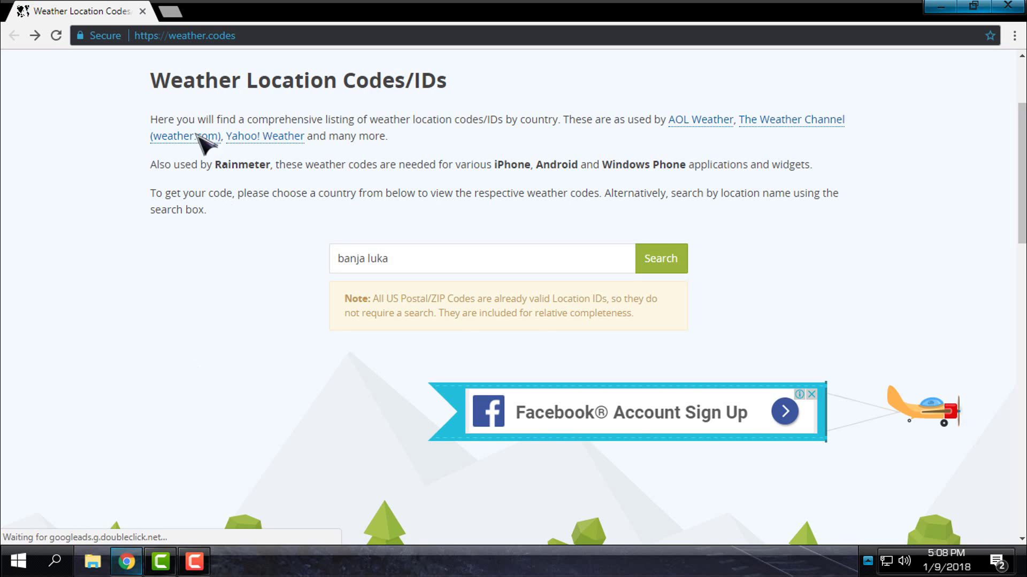
pyautogui.click(195, 36)
pyautogui.click(265, 36)
pyautogui.moveTo(264, 36); pyautogui.dragTo(129, 36)
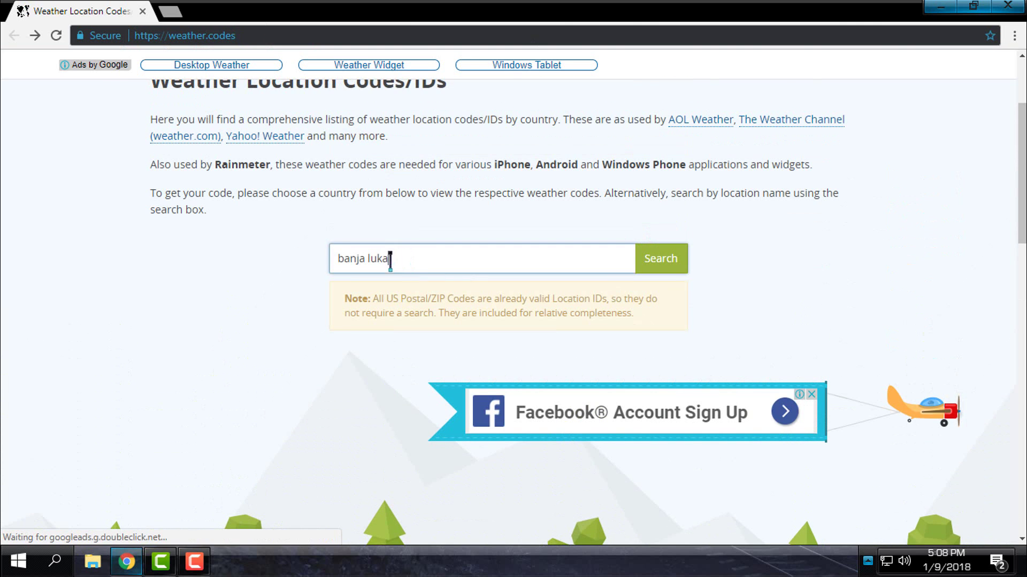
pyautogui.moveTo(391, 258); pyautogui.dragTo(193, 261)
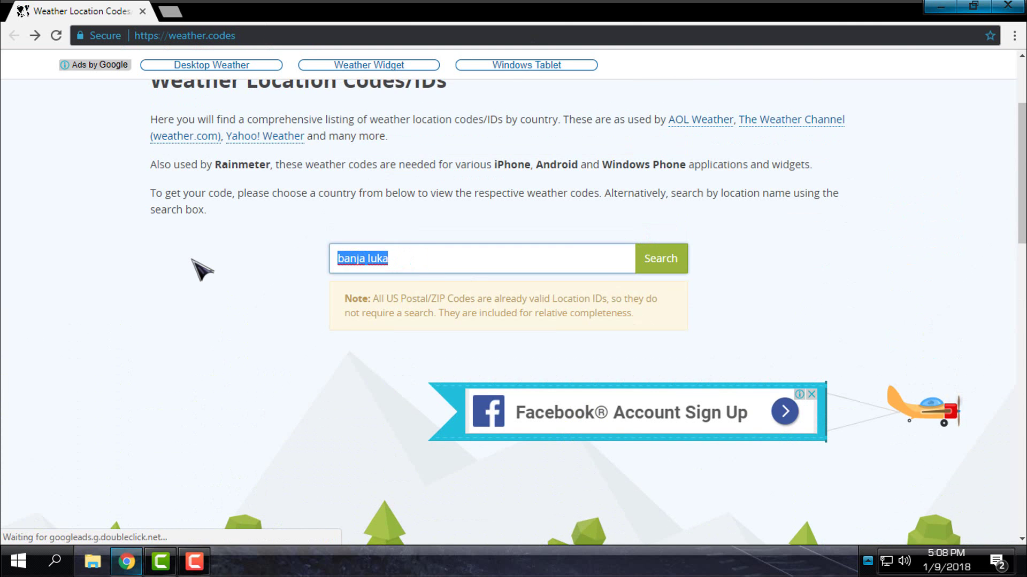
pyautogui.press('BackSpace')
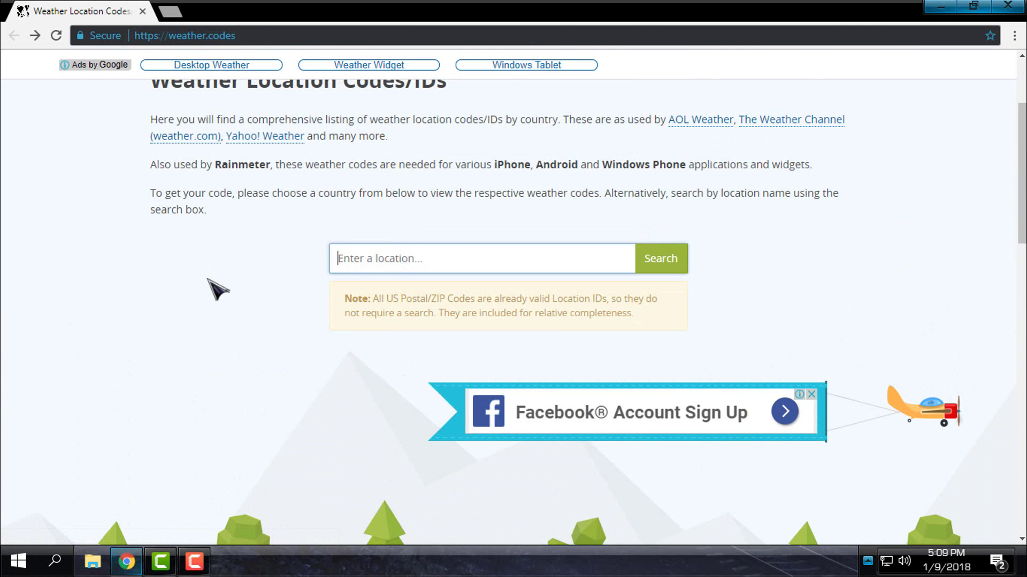
pyautogui.write('banja luka')
pyautogui.click(393, 285)
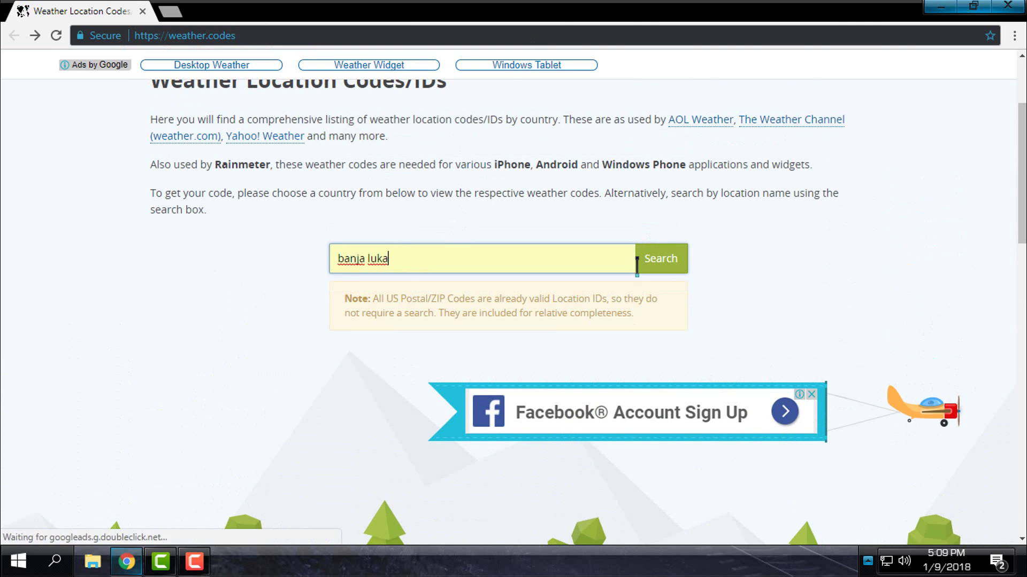
pyautogui.click(686, 260)
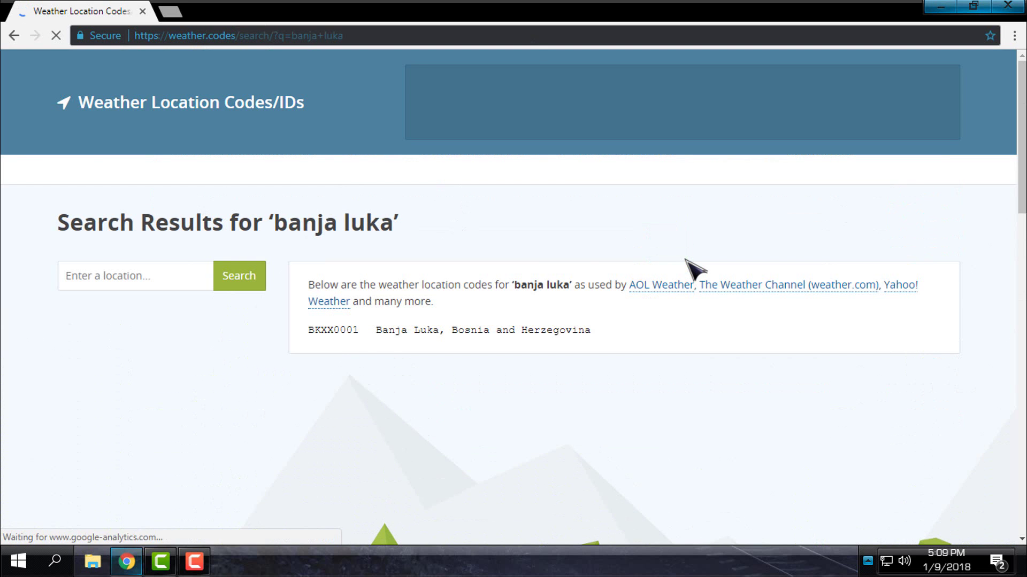
# Step: Copy the location code BKXX0001 and select the current code SPXX0050 in the settings panel
pyautogui.doubleClick(309, 329)
pyautogui.rightClick(308, 329)
pyautogui.click(337, 345)
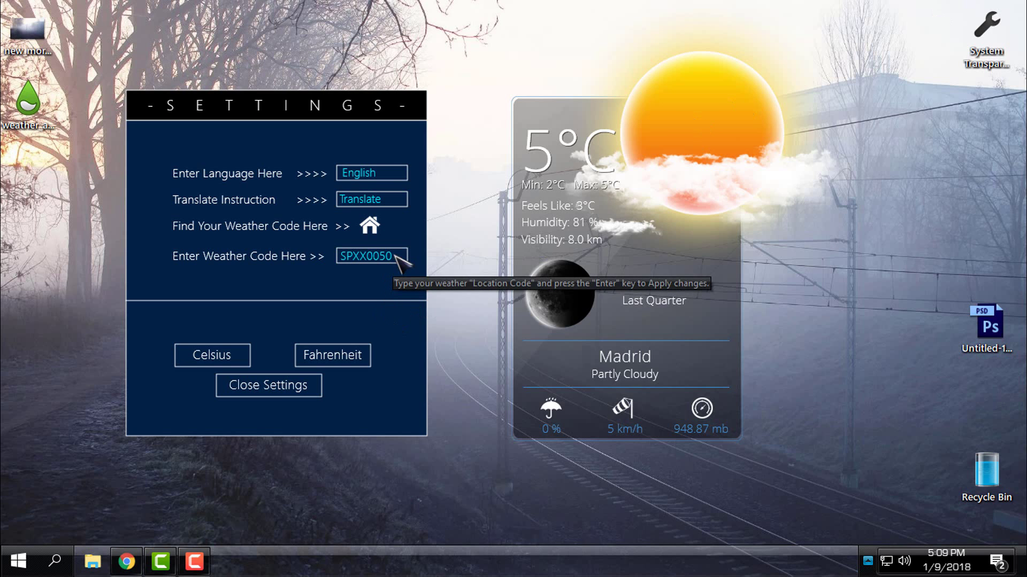
pyautogui.doubleClick(385, 257)
# Step: Paste BKXX0001 over SPXX0050 and apply it so the widget shows Banja Luka, 7°C, Mist
pyautogui.rightClick(385, 258)
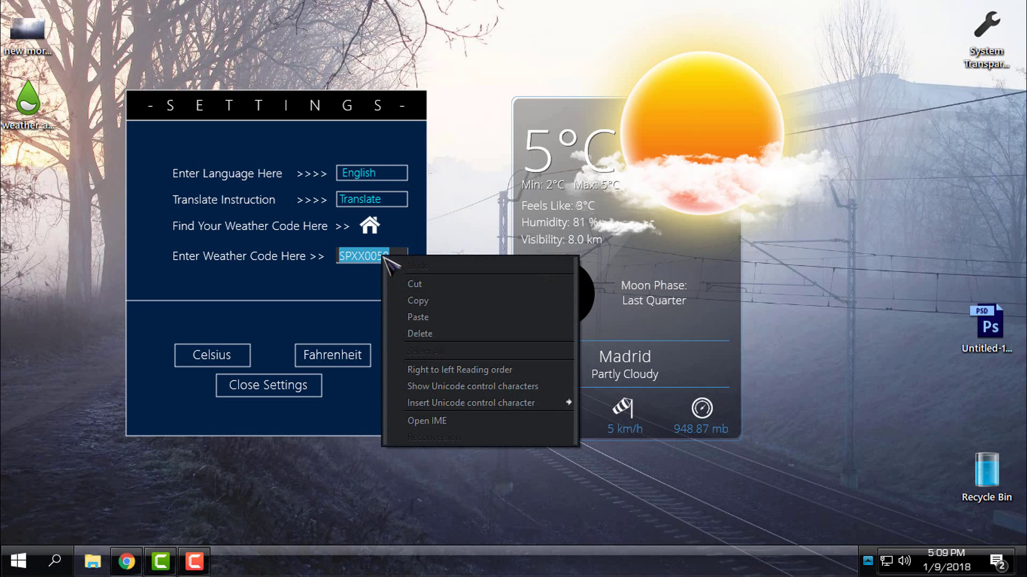
pyautogui.click(442, 318)
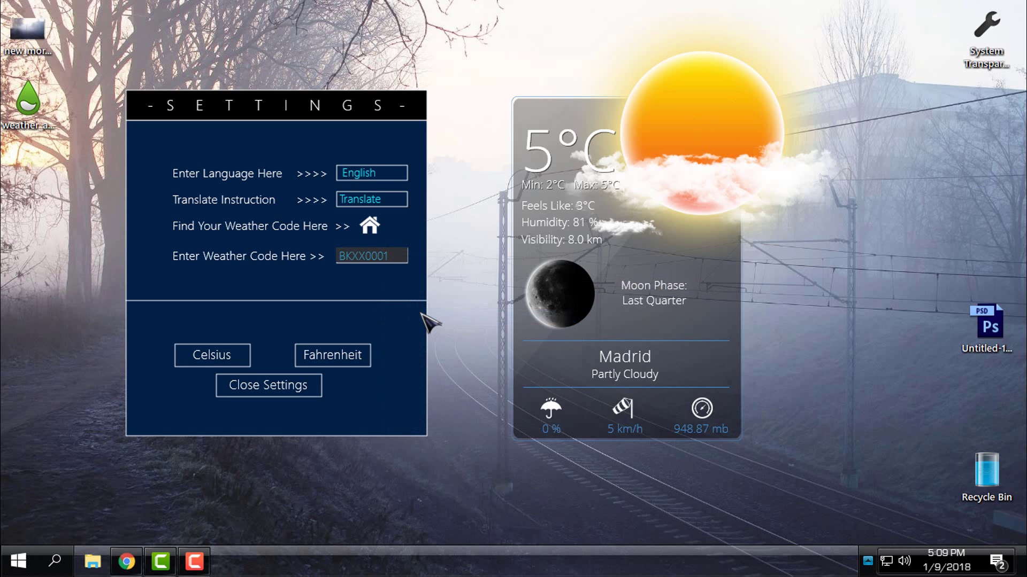
pyautogui.press('Return')
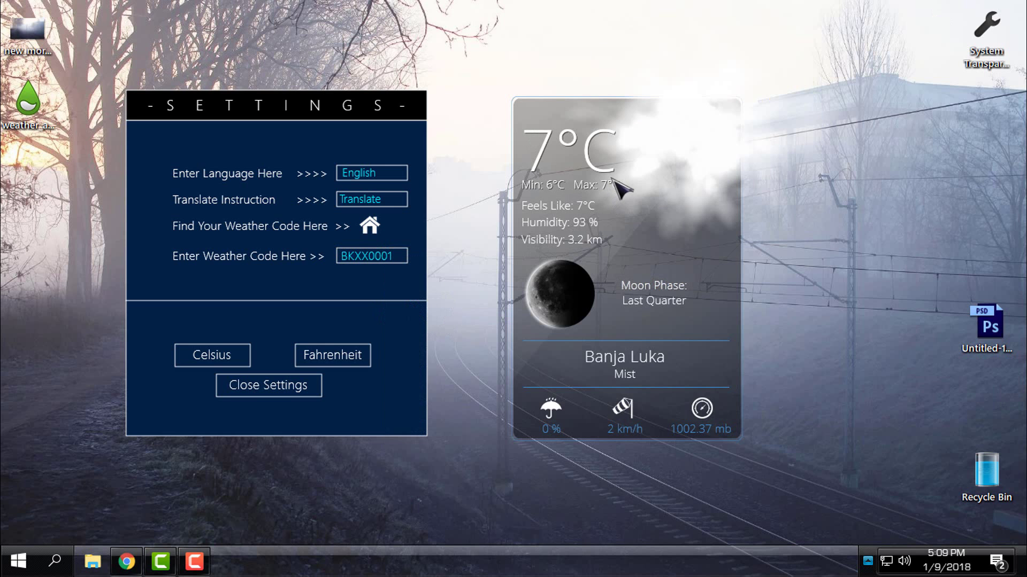
# Step: Refresh the weather skin twice and reposition the widget on the desktop
pyautogui.rightClick(617, 187)
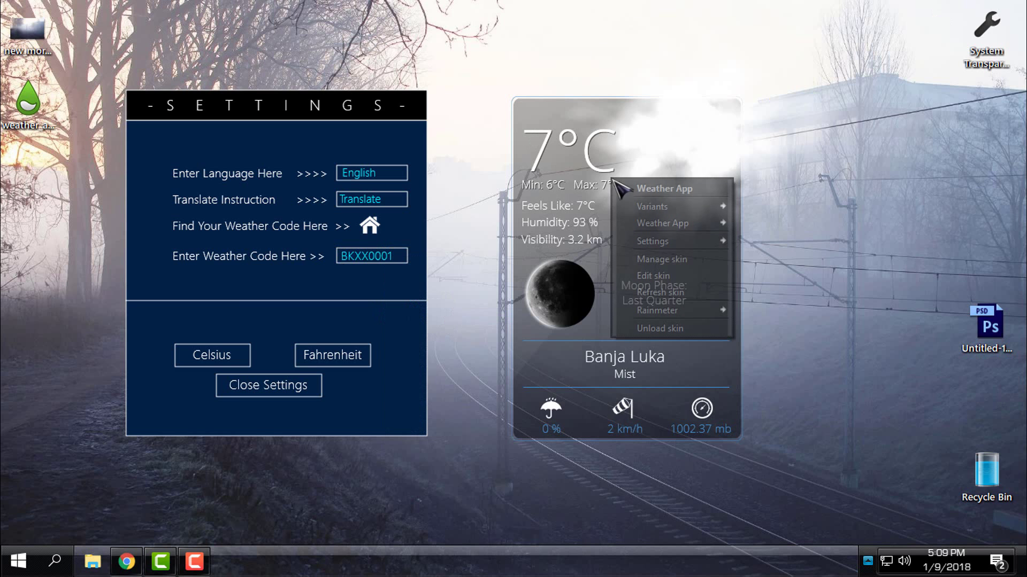
pyautogui.click(680, 294)
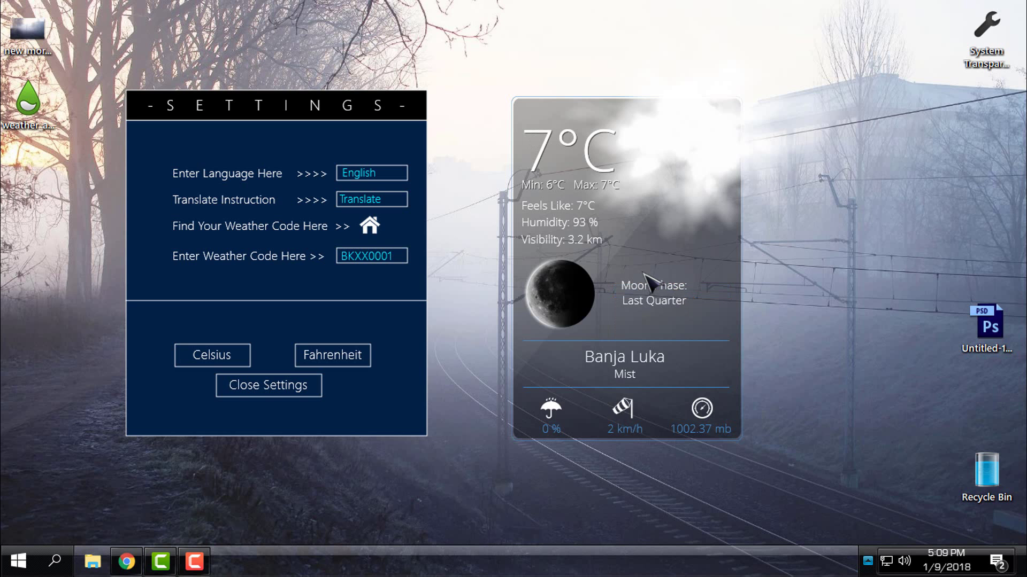
pyautogui.rightClick(627, 159)
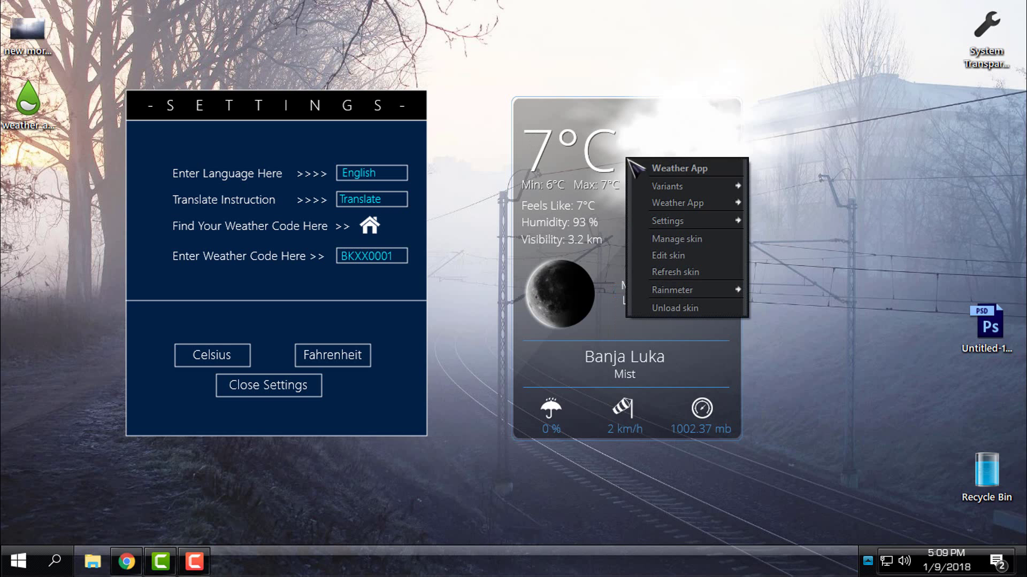
pyautogui.click(686, 275)
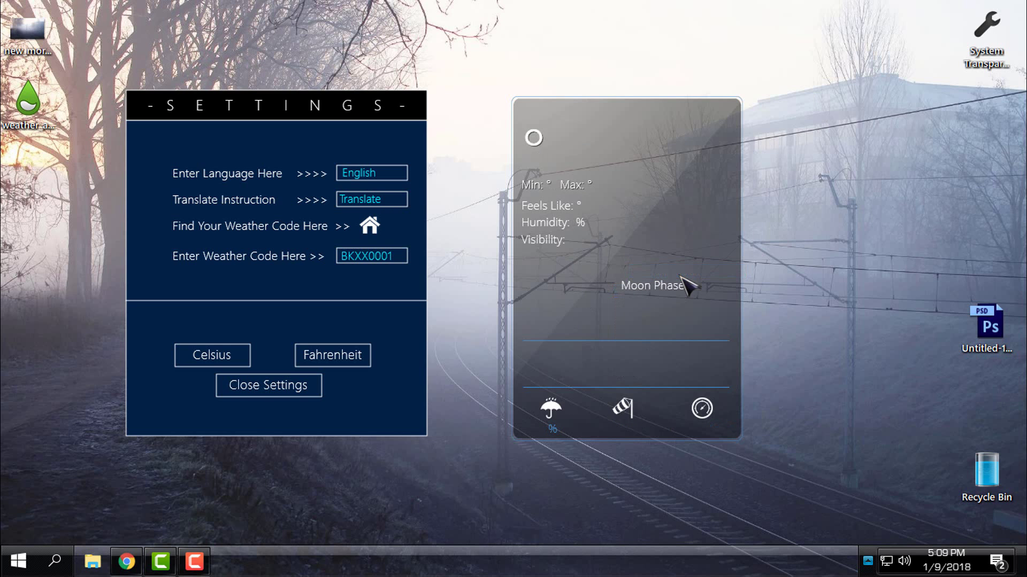
pyautogui.moveTo(635, 182)
pyautogui.mouseDown()
pyautogui.moveTo(738, 192)
pyautogui.moveTo(548, 338)
pyautogui.moveTo(711, 286)
pyautogui.moveTo(671, 269)
pyautogui.mouseUp()
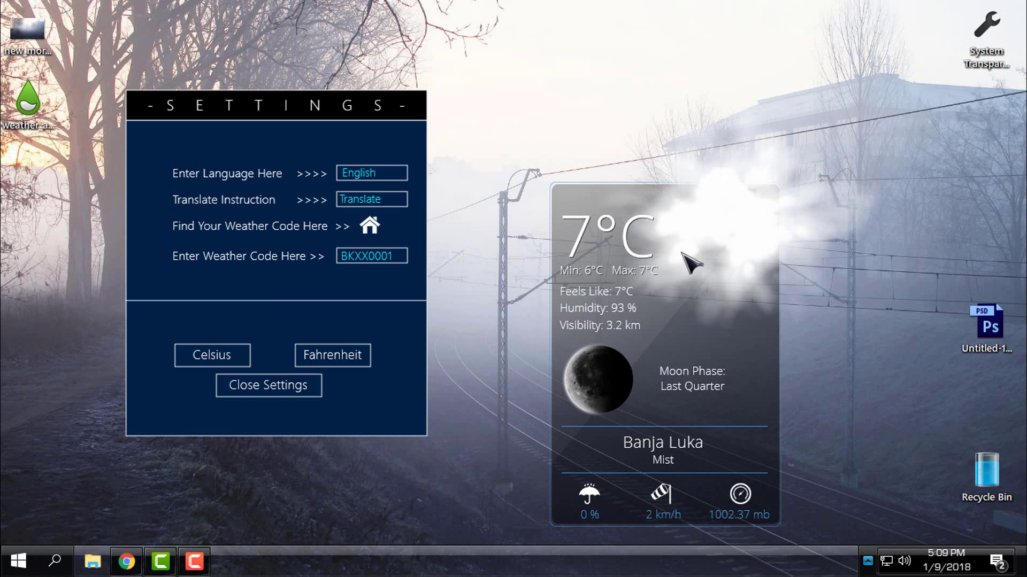
pyautogui.moveTo(681, 259); pyautogui.dragTo(687, 196)
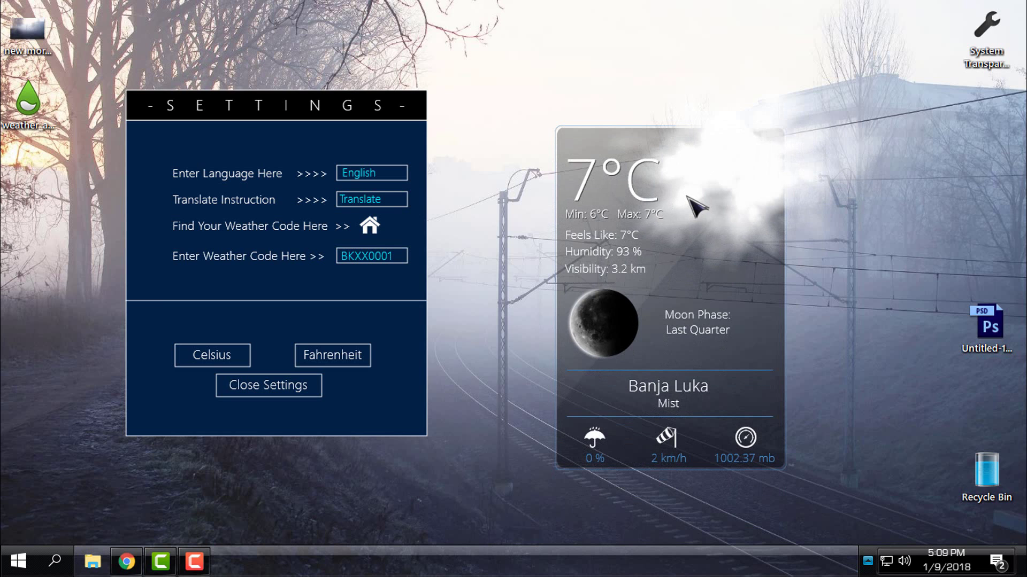
# Step: Reposition and close the settings panel, then reach Rainmeter's tray icon options
pyautogui.moveTo(230, 113)
pyautogui.mouseDown()
pyautogui.moveTo(340, 115)
pyautogui.moveTo(265, 162)
pyautogui.moveTo(286, 161)
pyautogui.mouseUp()
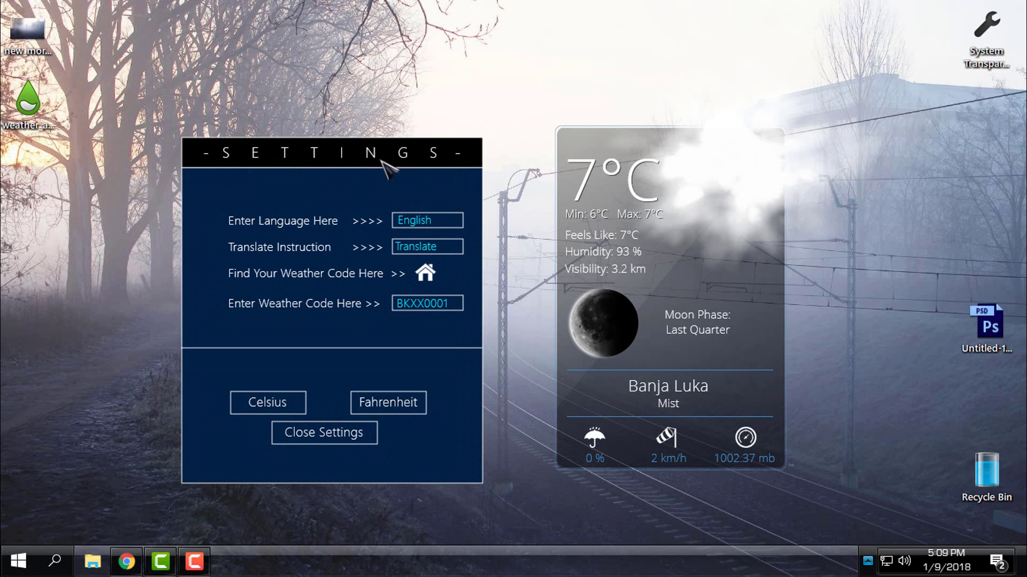
pyautogui.moveTo(390, 163); pyautogui.dragTo(356, 136)
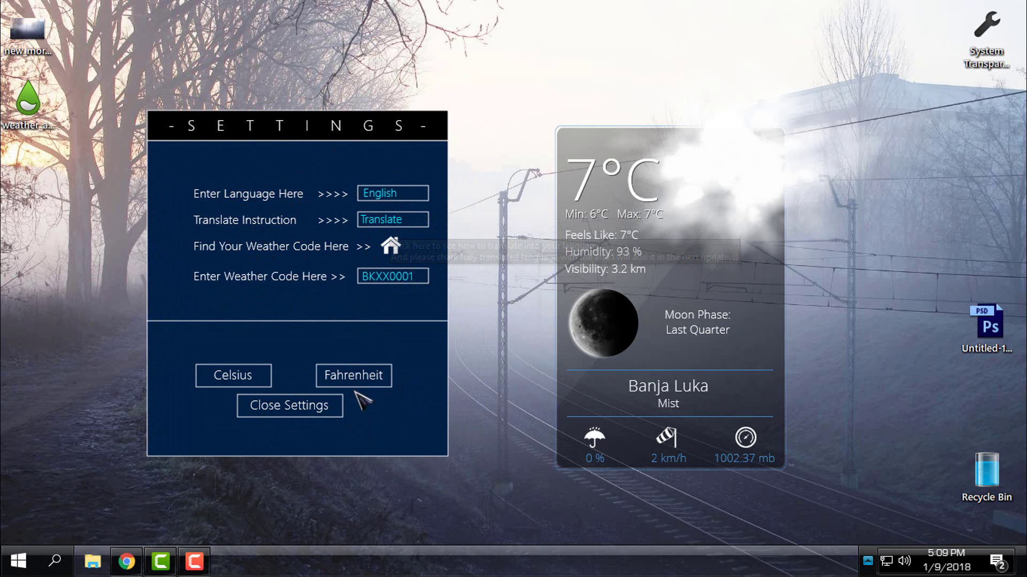
pyautogui.click(313, 405)
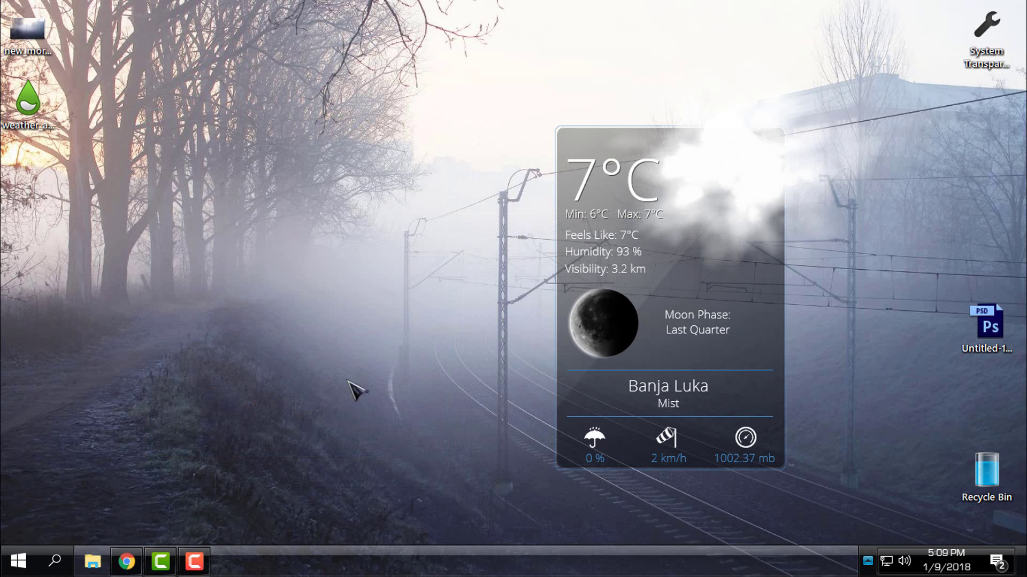
pyautogui.click(868, 561)
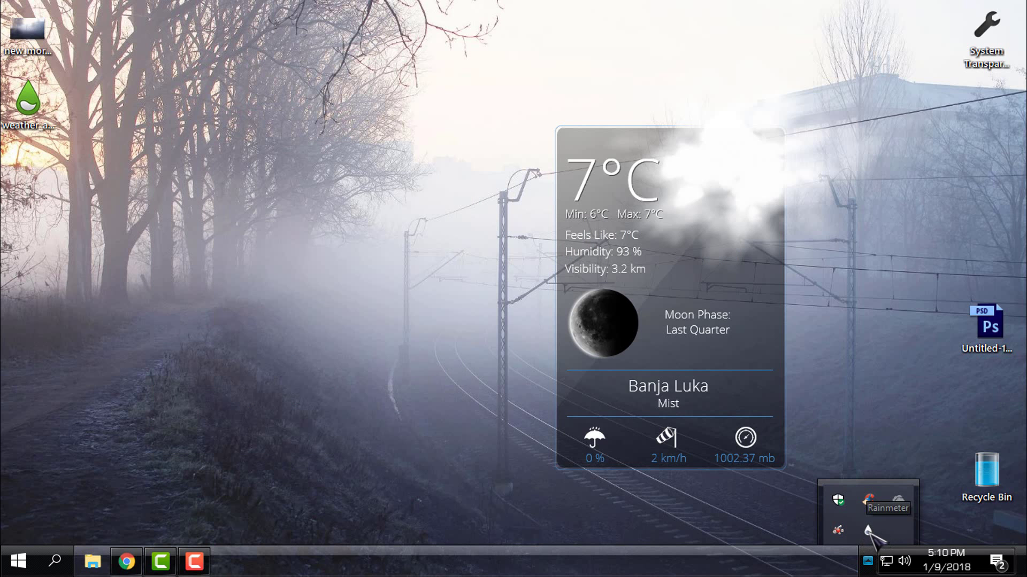
pyautogui.rightClick(872, 530)
# Step: Inspect the Weather App skin's Settings.ini and Weather App.ini in Manage Rainmeter, then close it
pyautogui.click(910, 349)
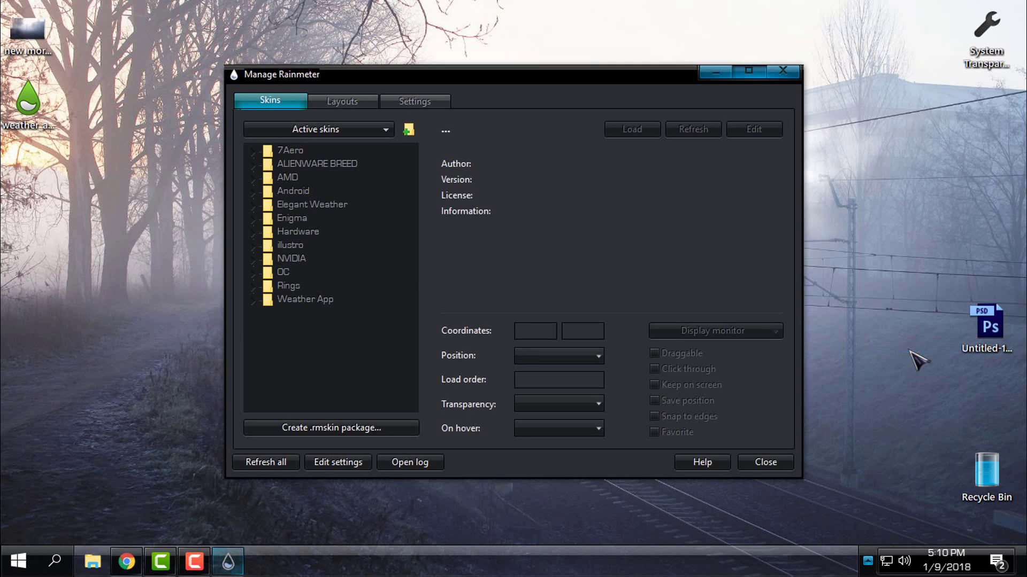
pyautogui.doubleClick(288, 304)
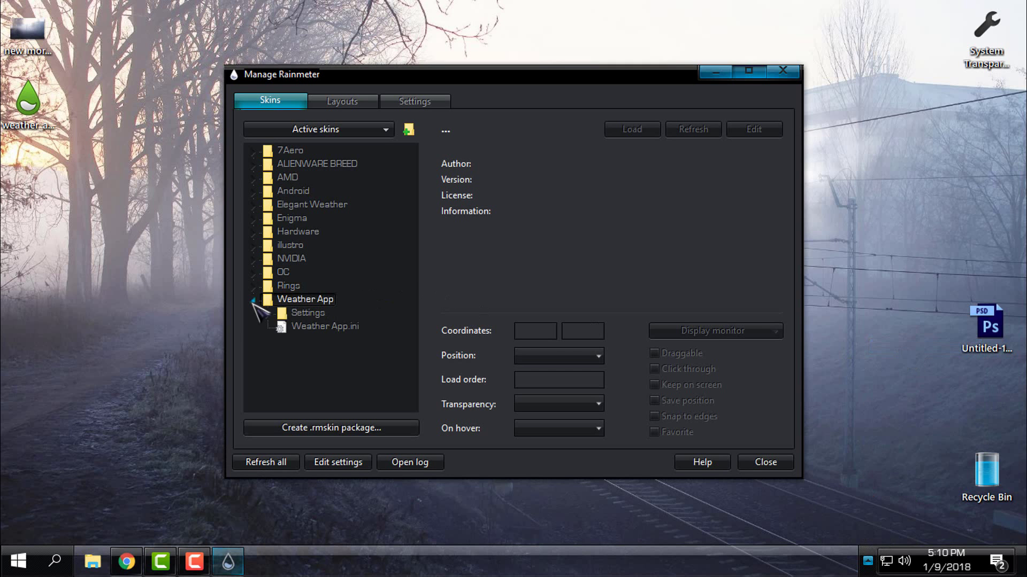
pyautogui.doubleClick(305, 314)
pyautogui.click(315, 336)
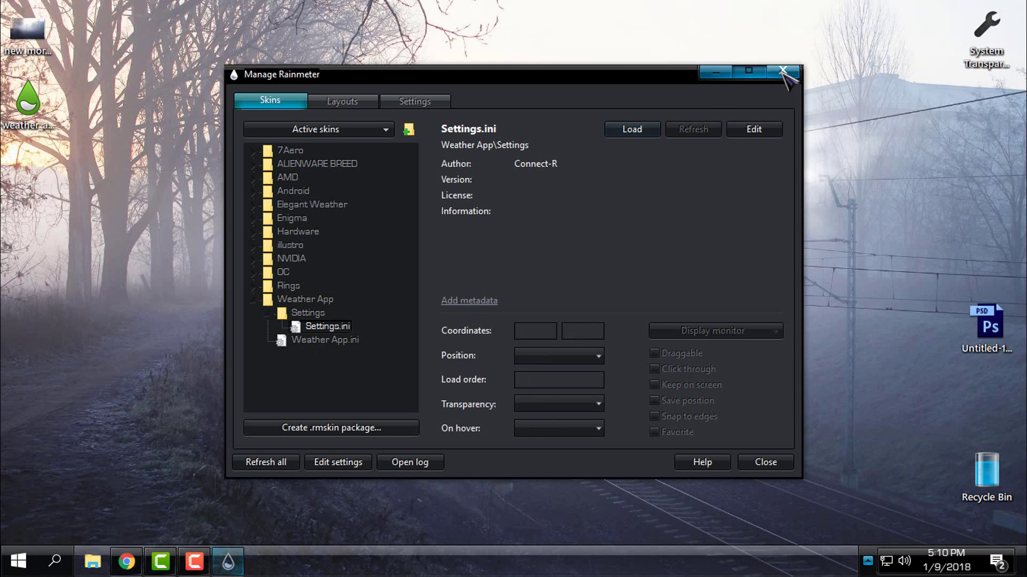
pyautogui.click(327, 341)
pyautogui.rightClick(326, 342)
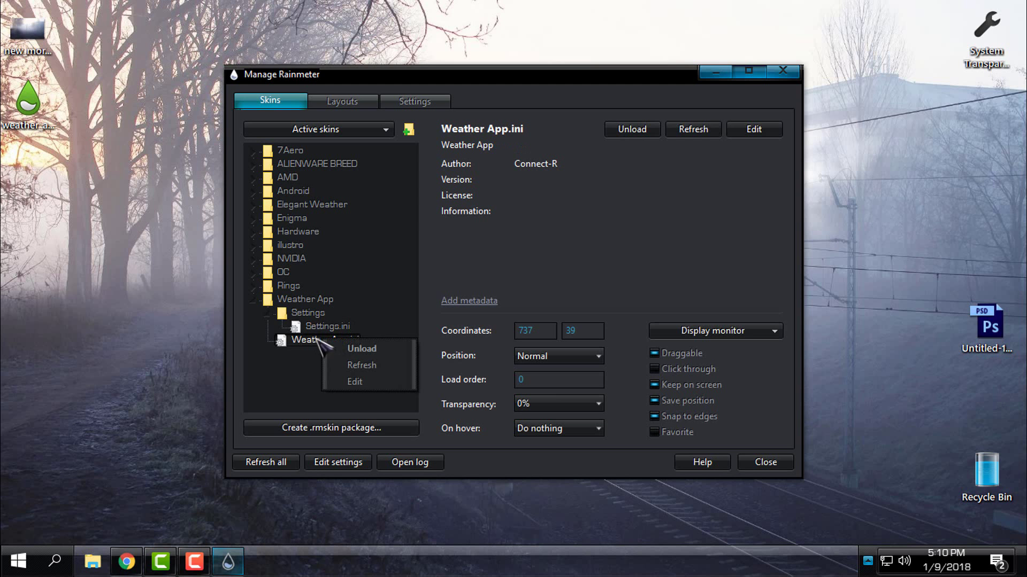
pyautogui.click(304, 377)
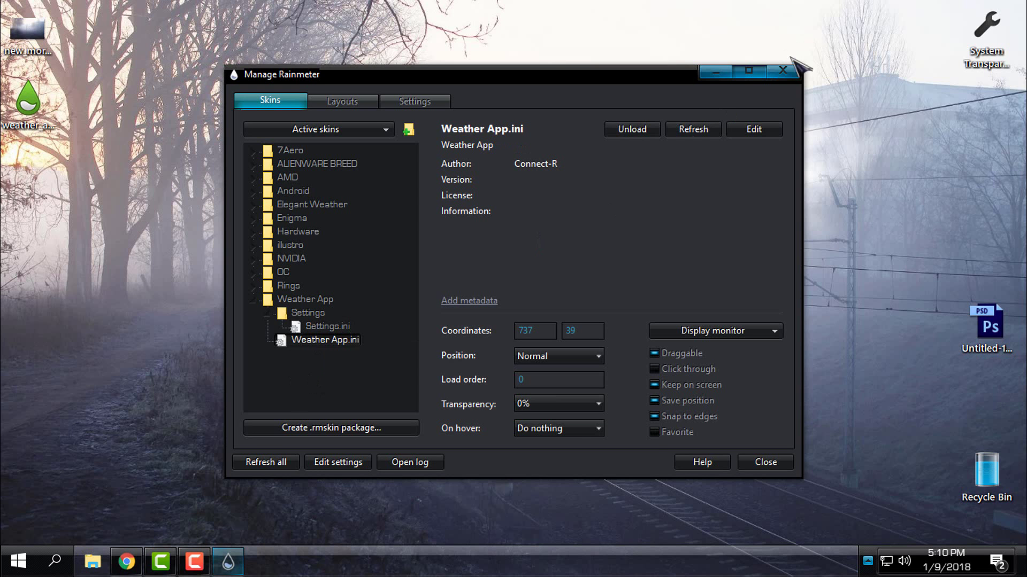
pyautogui.click(782, 71)
# Step: Shift the weather skin slightly right on the desktop and launch File Explorer
pyautogui.moveTo(758, 145); pyautogui.dragTo(850, 144)
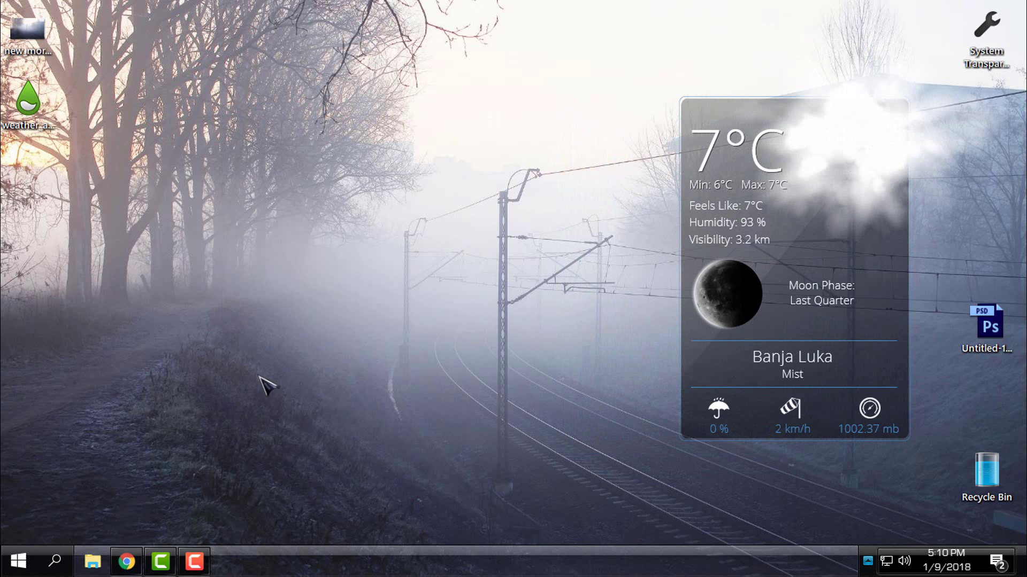
pyautogui.click(93, 561)
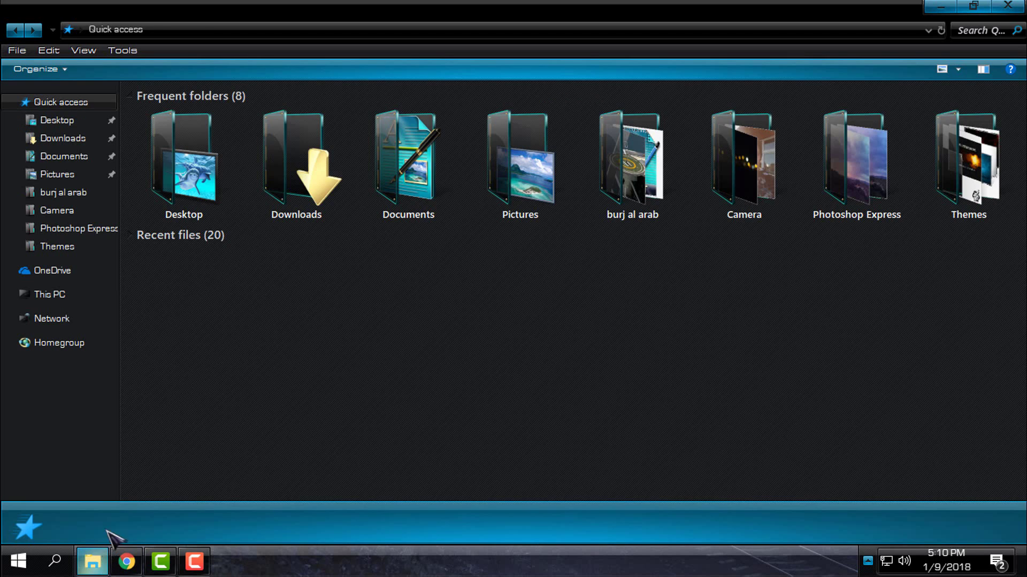
pyautogui.click(99, 160)
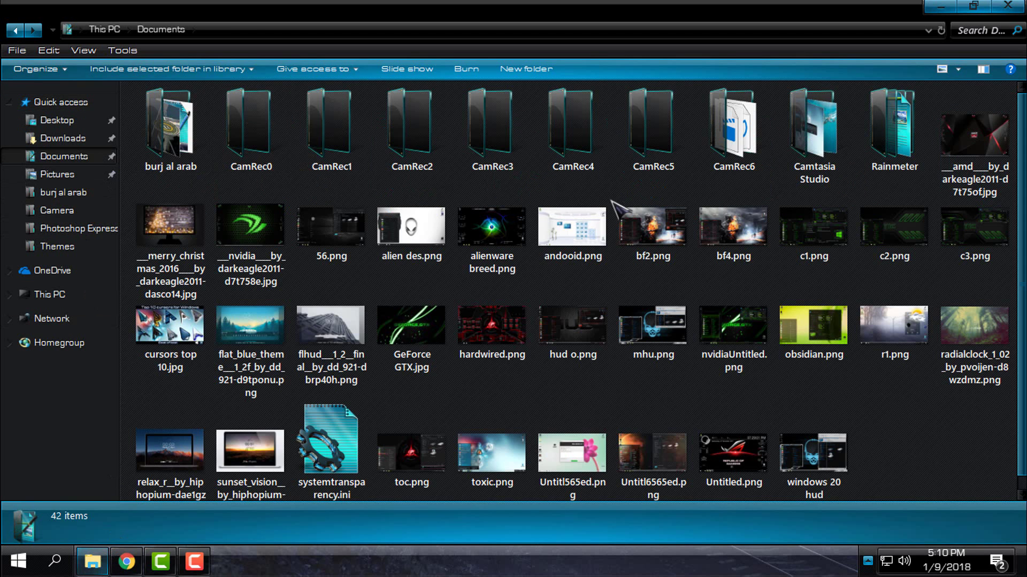
pyautogui.doubleClick(899, 152)
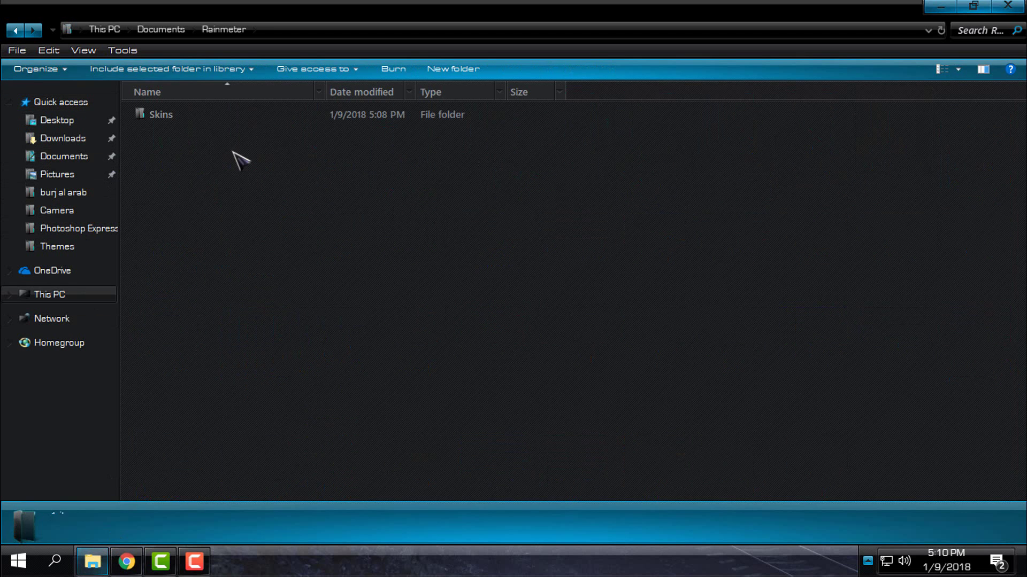
pyautogui.doubleClick(198, 117)
pyautogui.doubleClick(178, 305)
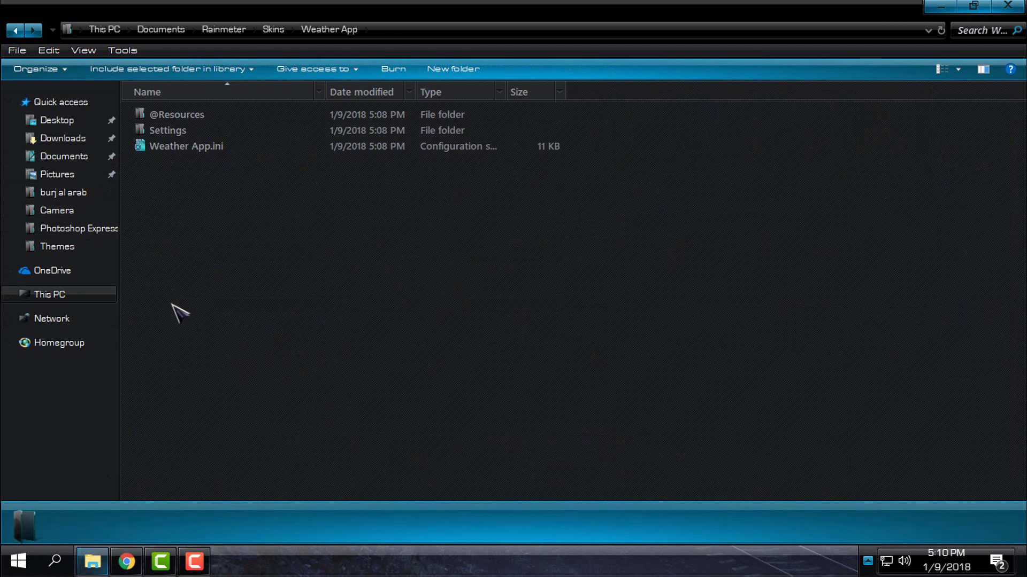
pyautogui.doubleClick(184, 117)
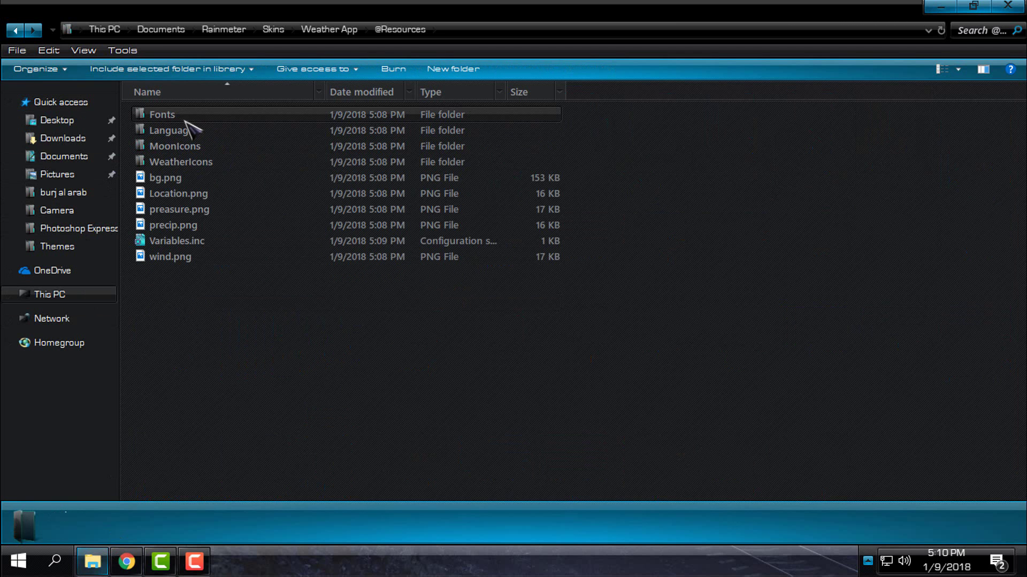
# Step: Inspect preasure.png, precip.png and Variables.inc, then enter the Fonts folder
pyautogui.click(187, 209)
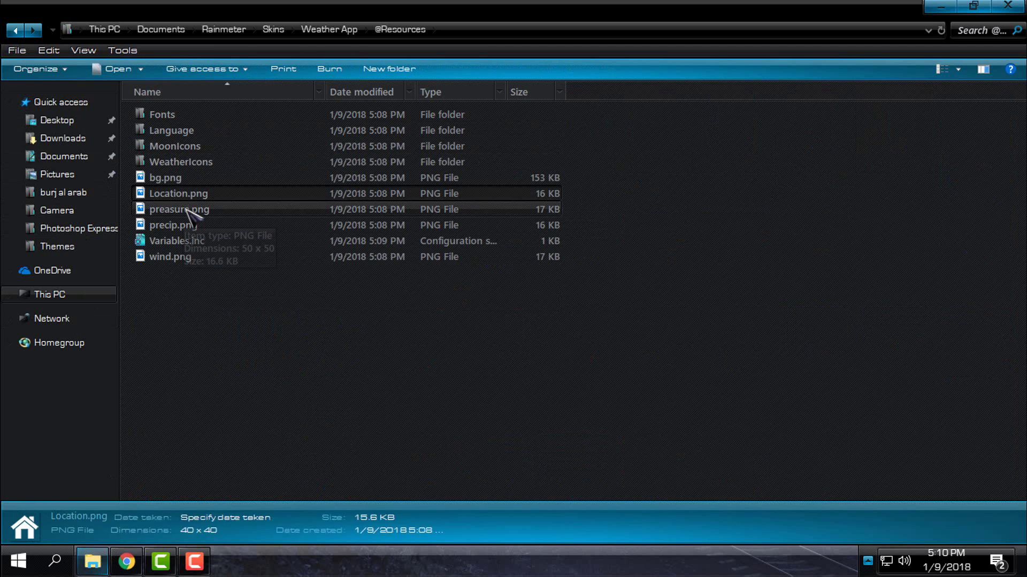
pyautogui.click(201, 225)
pyautogui.click(195, 241)
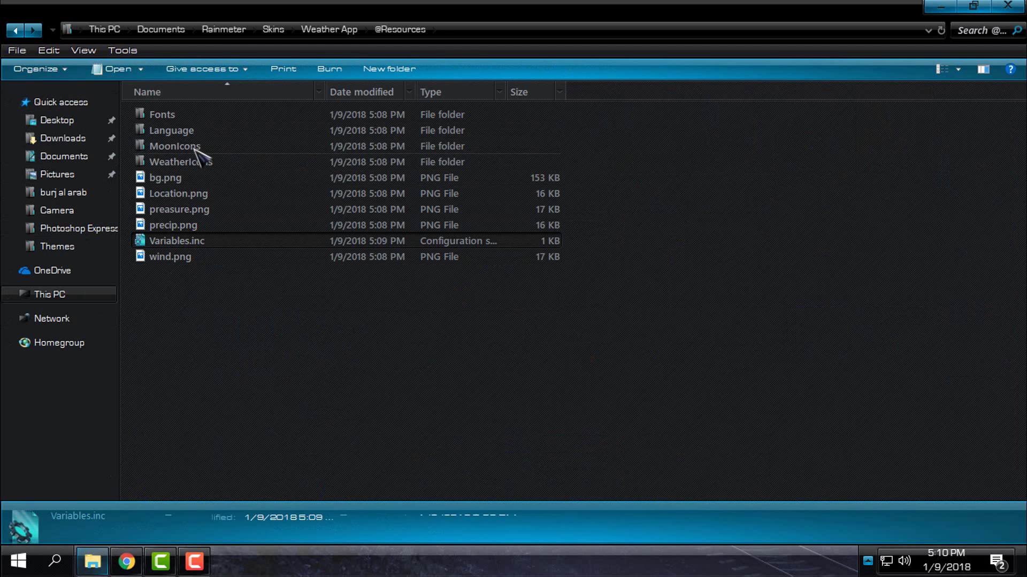
pyautogui.doubleClick(190, 117)
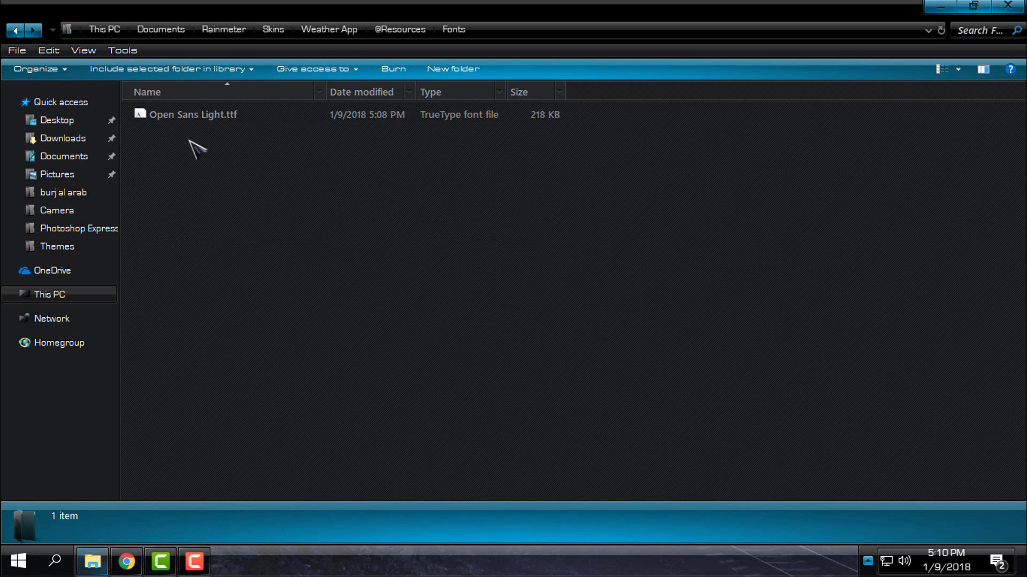
# Step: Review the context actions for the Open Sans Light.ttf font file
pyautogui.click(193, 117)
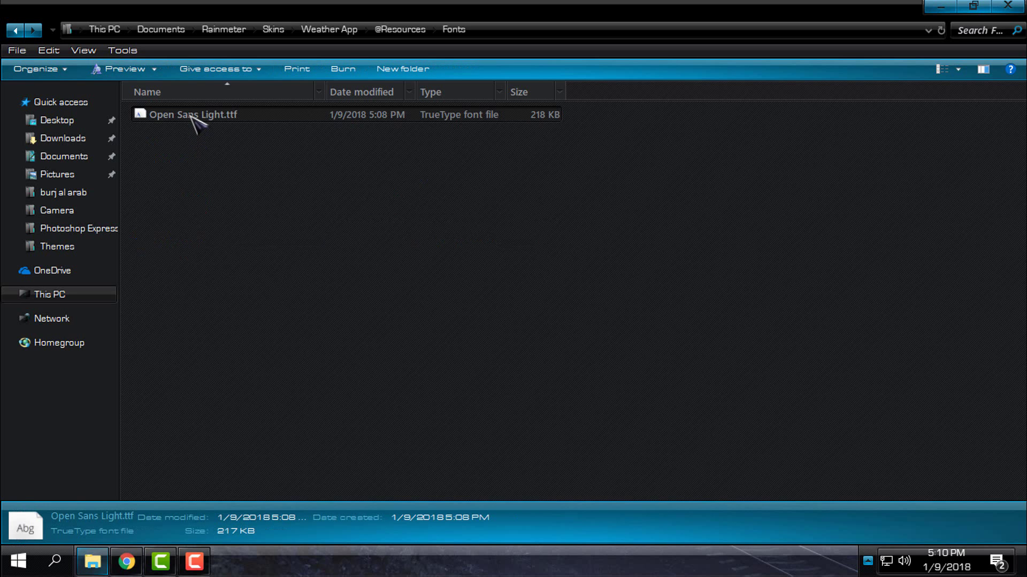
pyautogui.rightClick(193, 118)
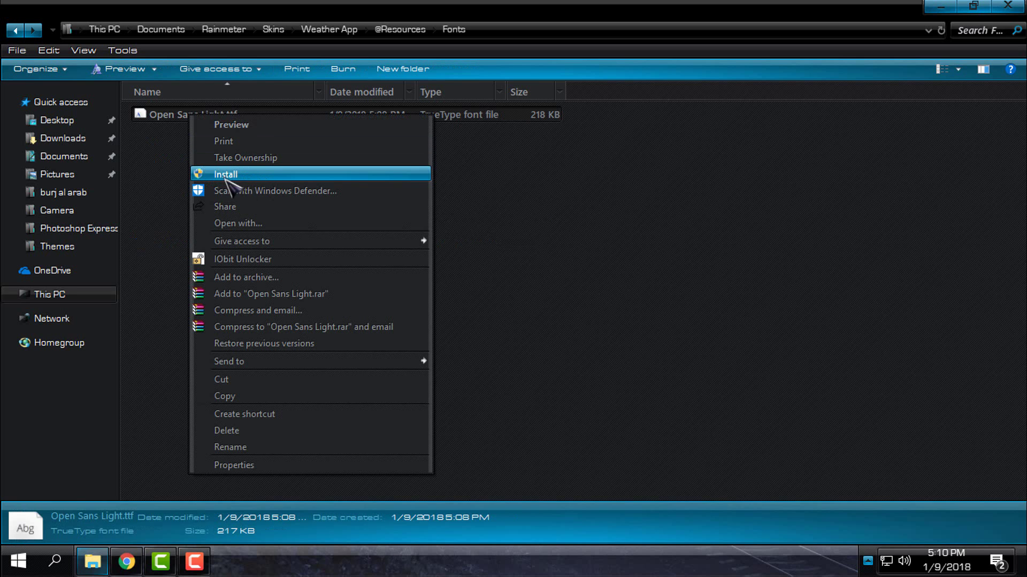
pyautogui.rightClick(171, 117)
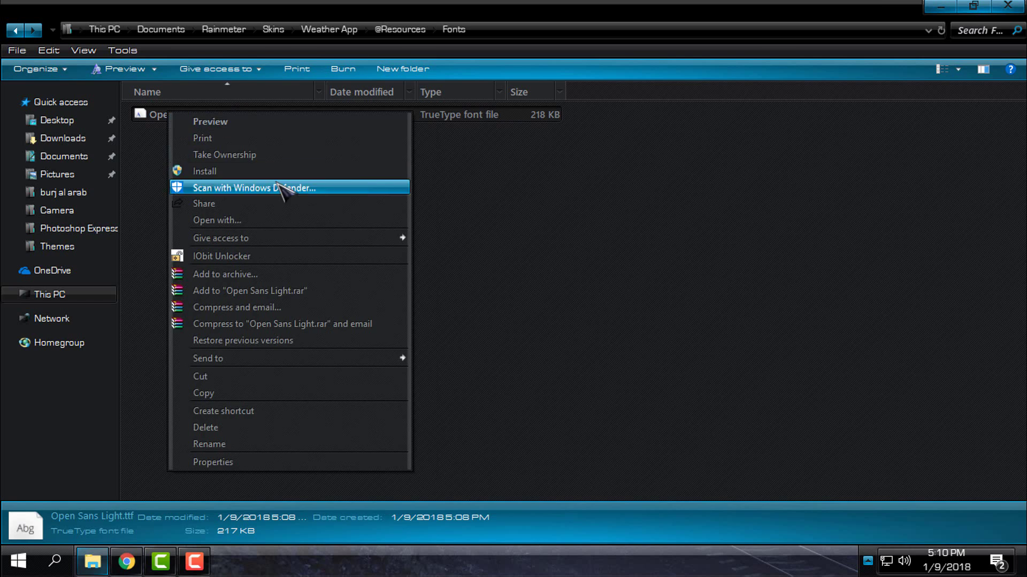
pyautogui.click(450, 199)
pyautogui.click(940, 7)
pyautogui.rightClick(814, 169)
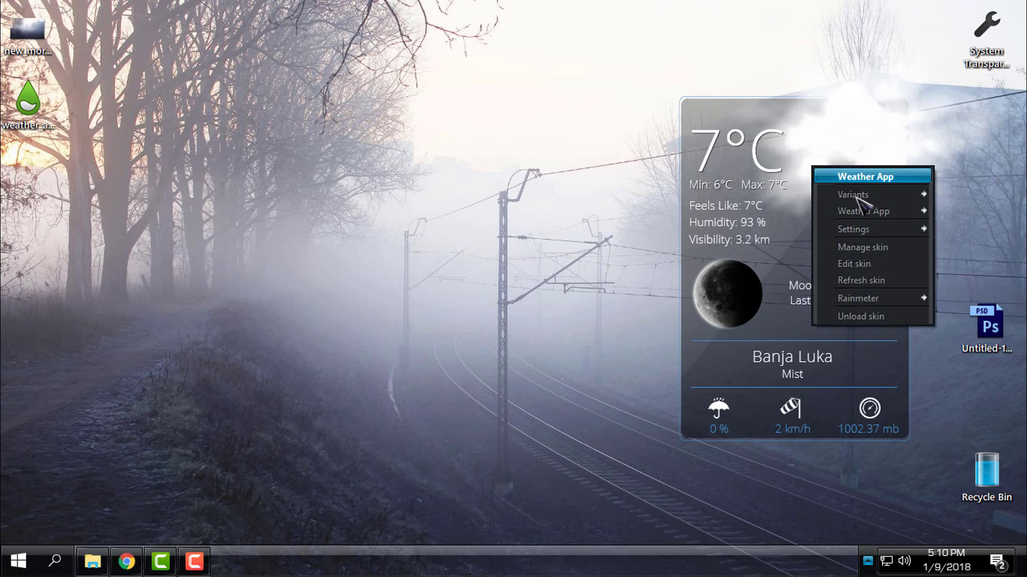
pyautogui.click(861, 281)
pyautogui.click(92, 561)
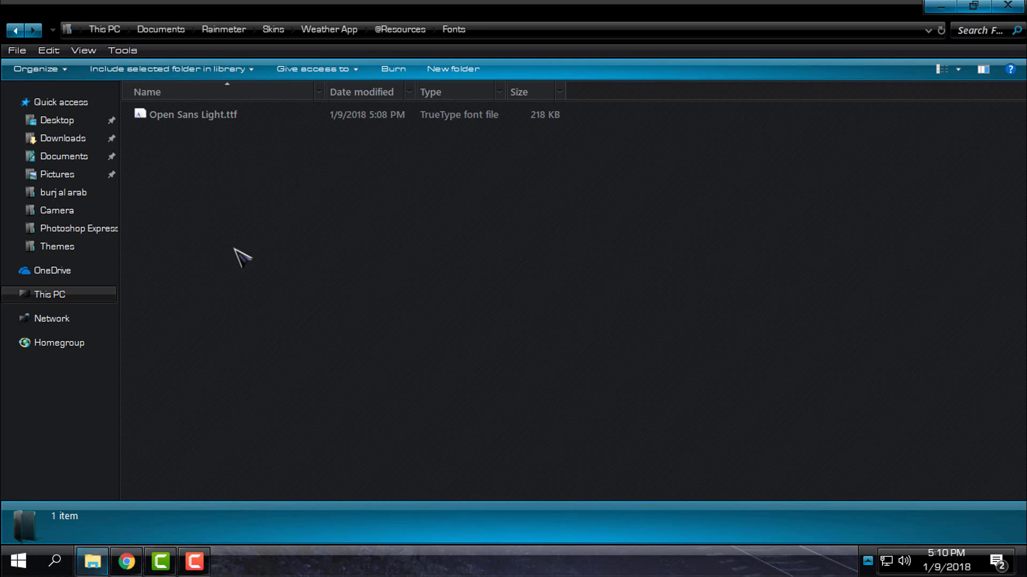
pyautogui.click(14, 31)
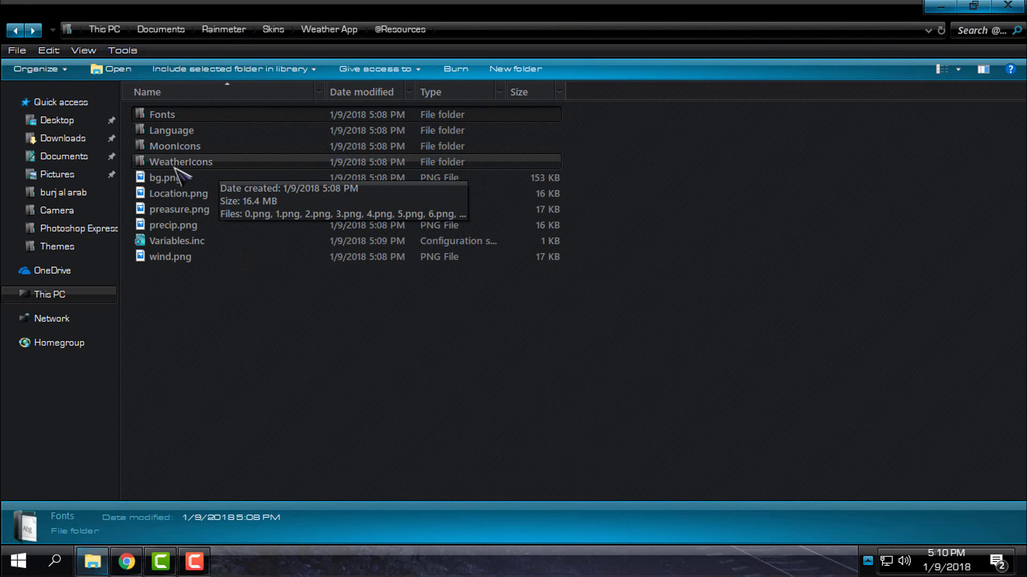
# Step: Preview the WeatherIcons images 4.png, 2.png, 6.png and 5.png with an enlarged details pane
pyautogui.doubleClick(227, 164)
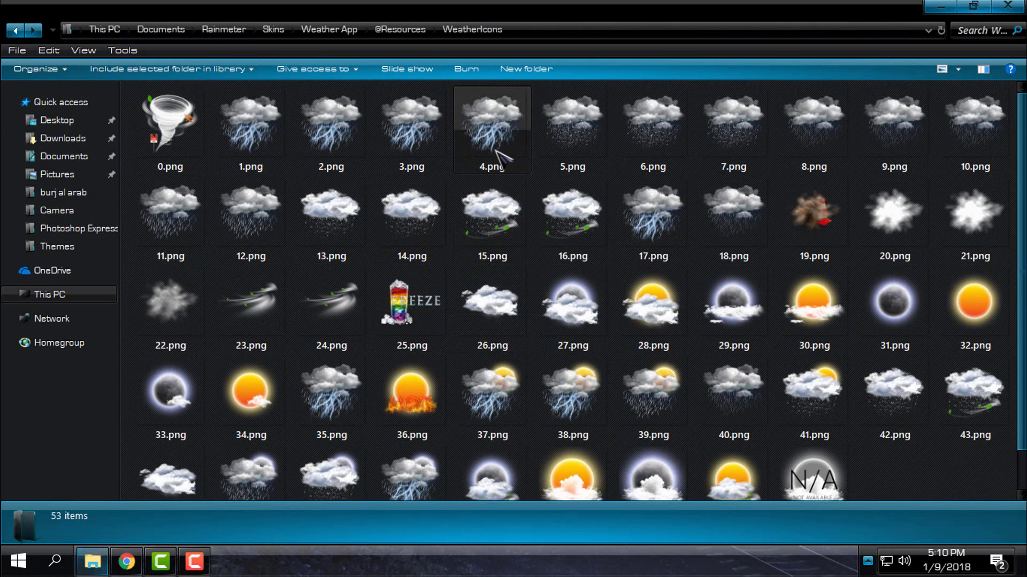
pyautogui.click(491, 127)
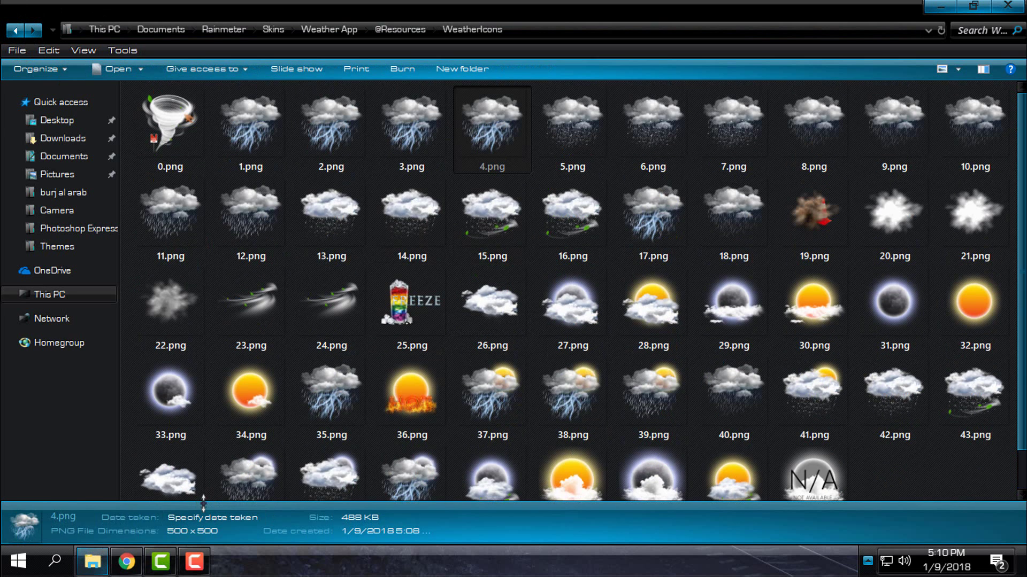
pyautogui.moveTo(202, 504); pyautogui.dragTo(203, 294)
pyautogui.click(345, 152)
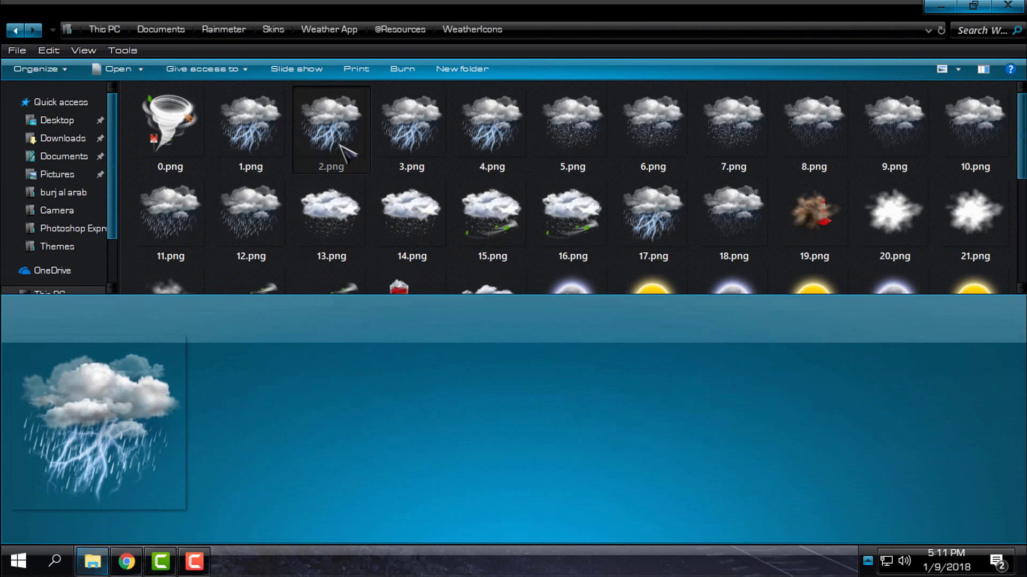
pyautogui.click(573, 129)
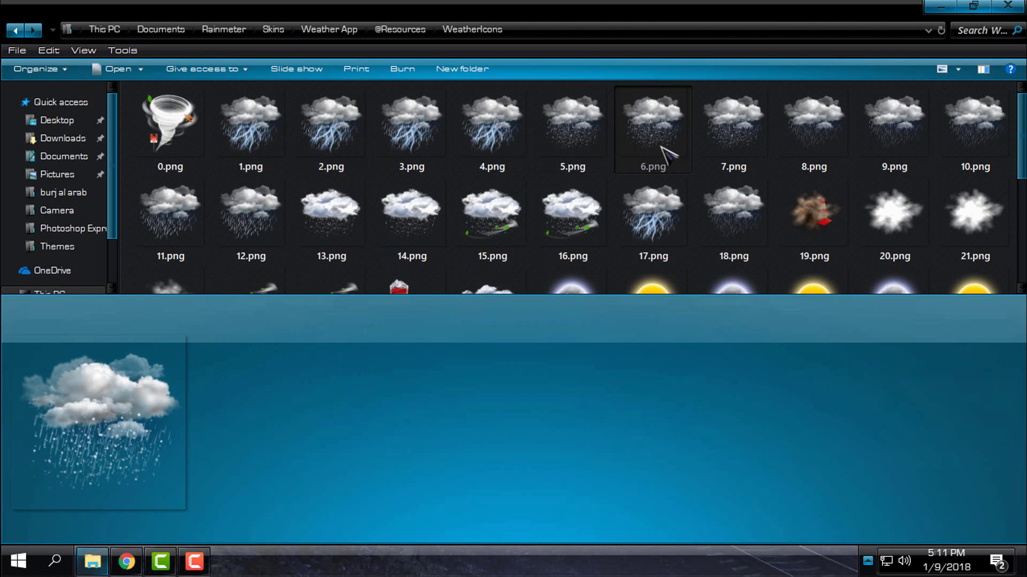
pyautogui.click(569, 149)
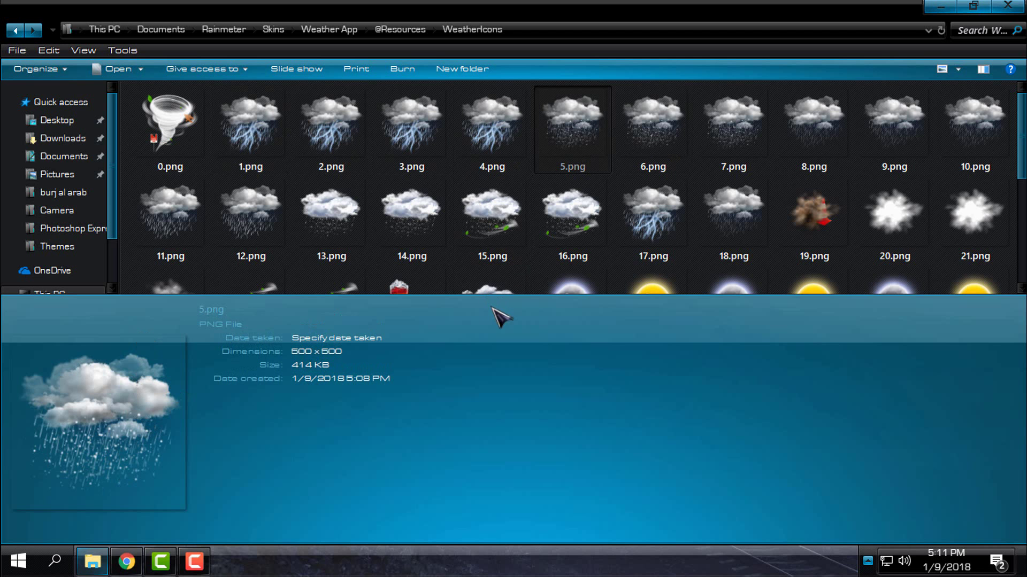
pyautogui.moveTo(497, 297); pyautogui.dragTo(498, 529)
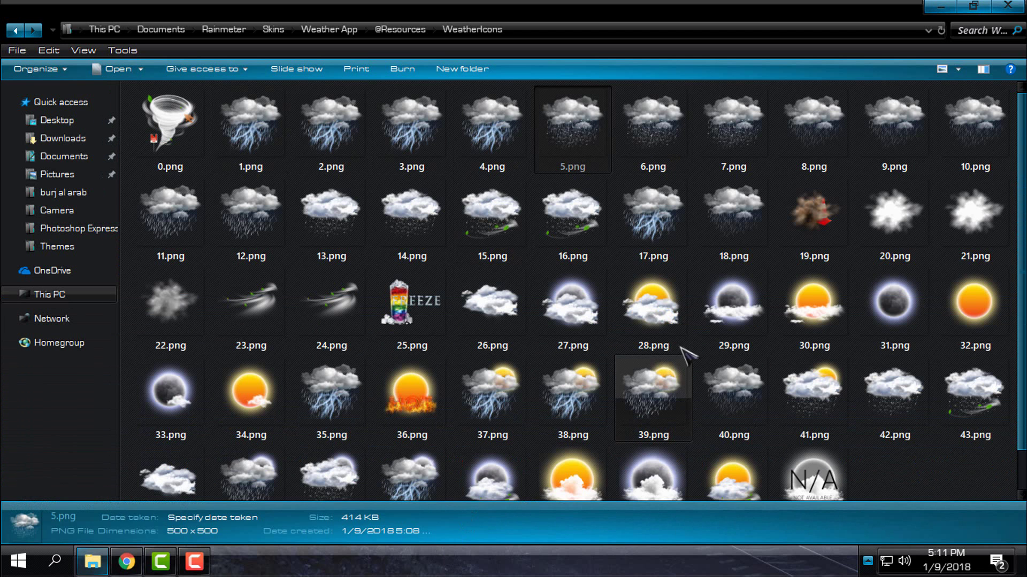
# Step: Preview 28.png, Bonus Icon 4.png and 32.png, then close File Explorer
pyautogui.click(653, 289)
pyautogui.scroll(-1, 754, 465)
pyautogui.click(653, 437)
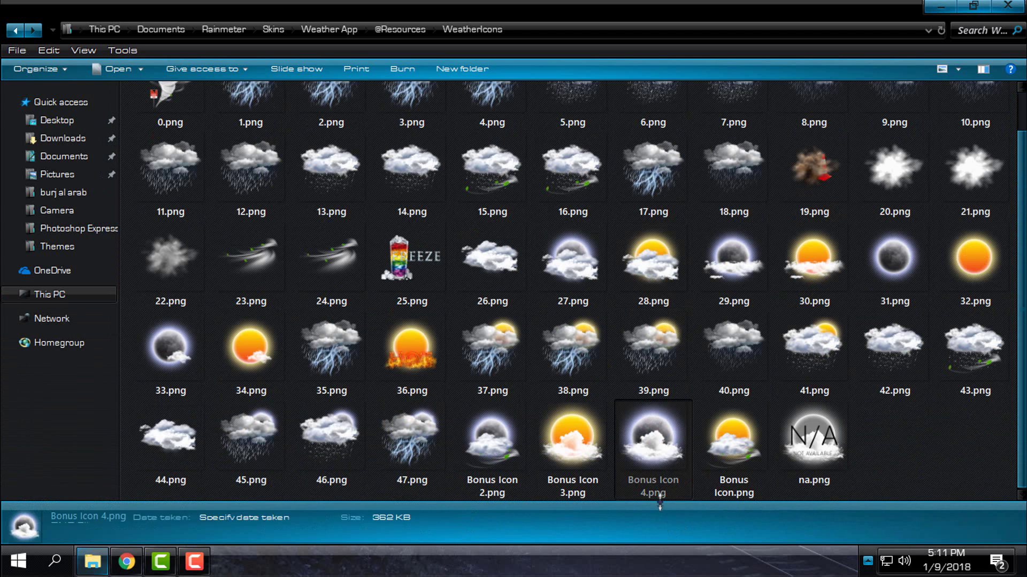
pyautogui.moveTo(660, 502); pyautogui.dragTo(781, 126)
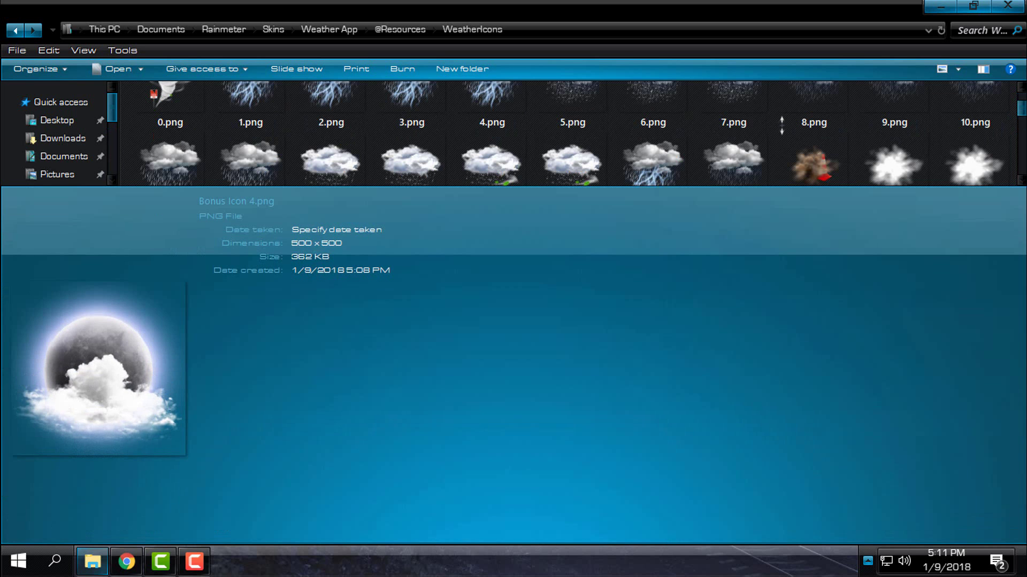
pyautogui.moveTo(763, 188); pyautogui.dragTo(580, 530)
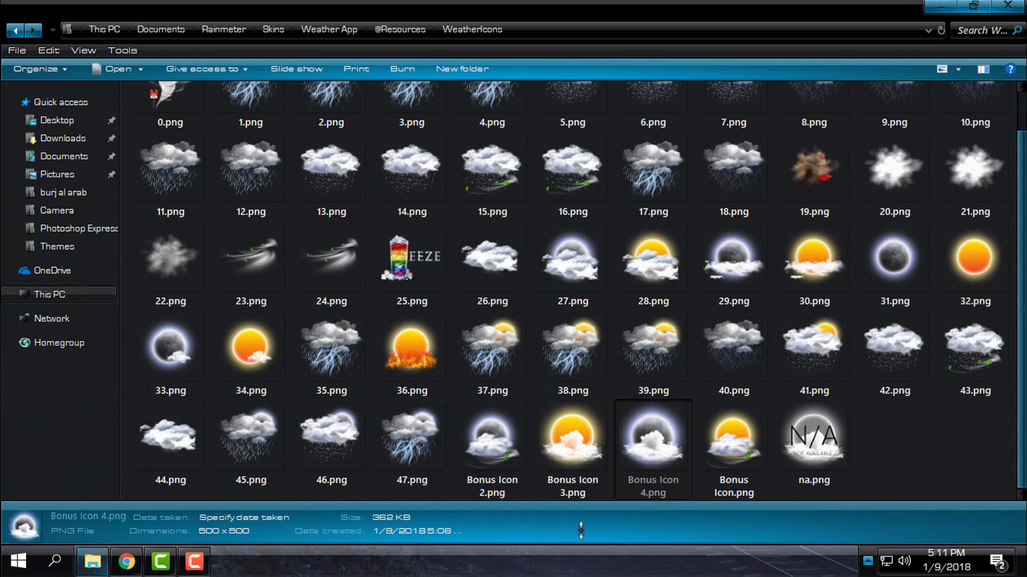
pyautogui.click(974, 259)
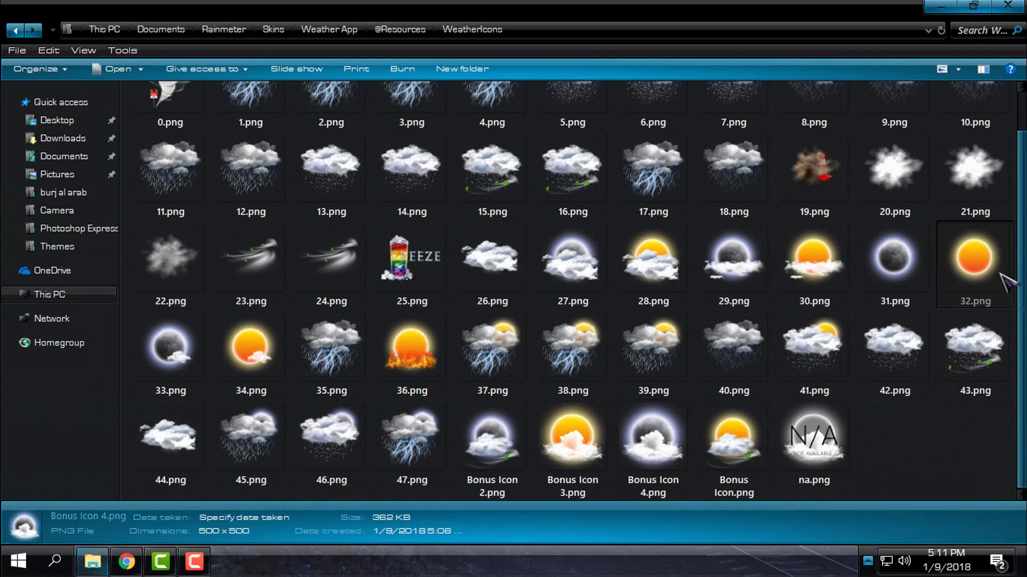
pyautogui.moveTo(654, 503)
pyautogui.mouseDown()
pyautogui.moveTo(792, 186)
pyautogui.moveTo(550, 516)
pyautogui.mouseUp()
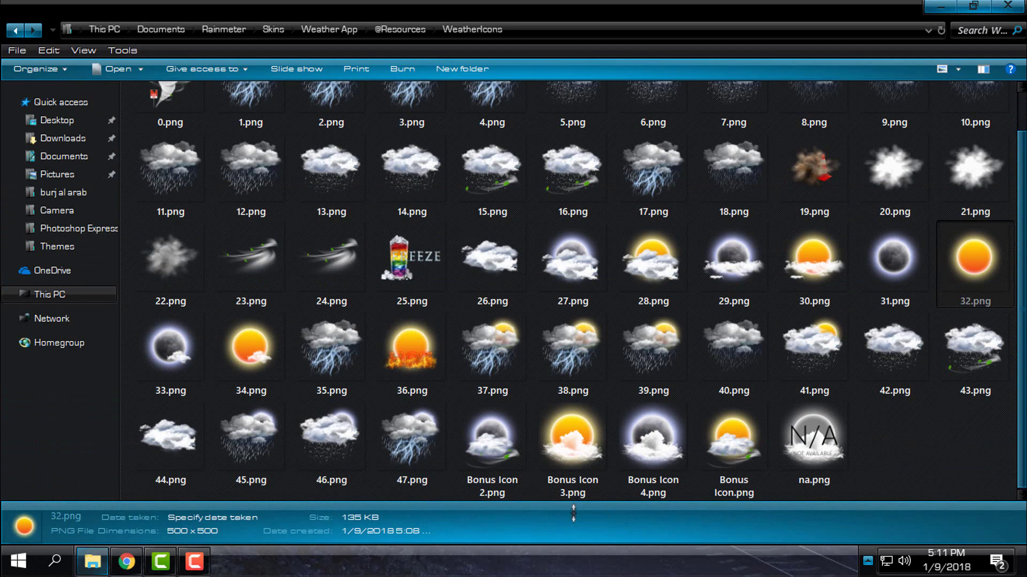
pyautogui.click(1008, 6)
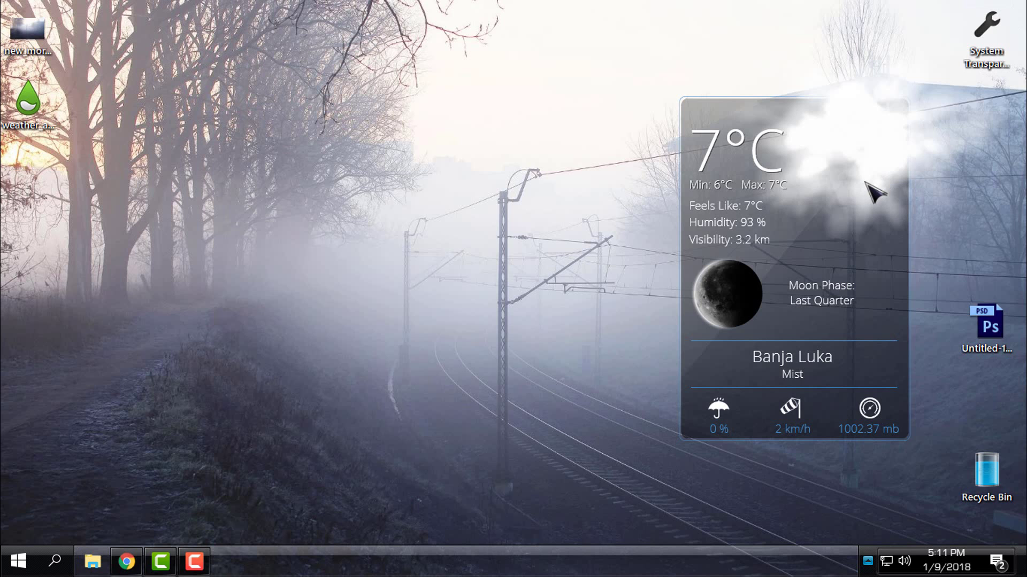